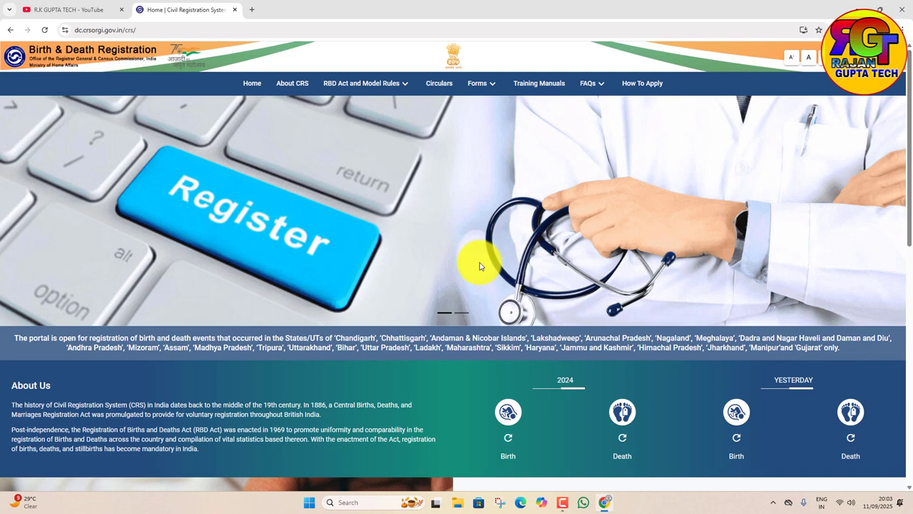
pyautogui.click(53, 9)
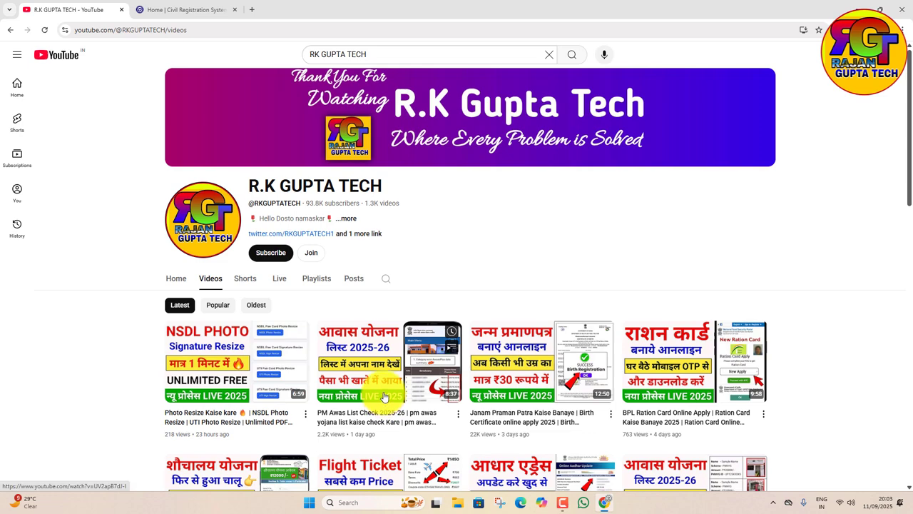
pyautogui.click(163, 10)
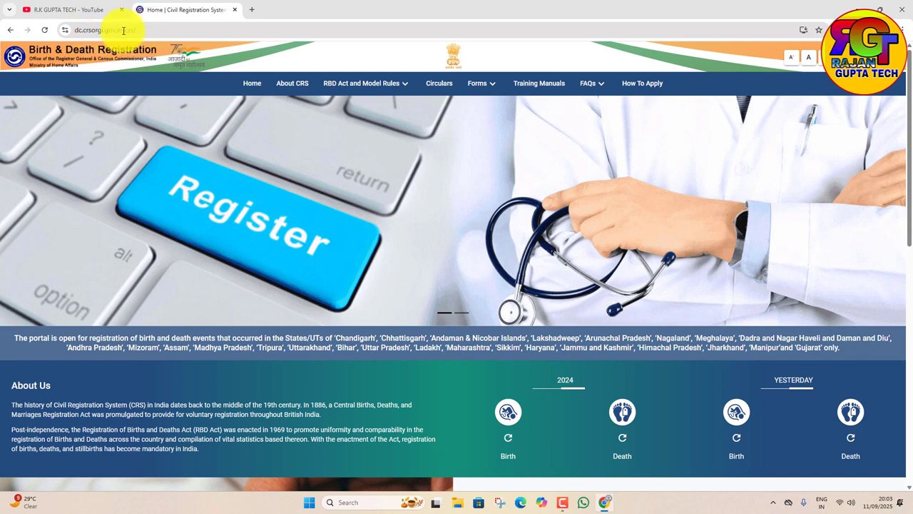
pyautogui.moveTo(124, 30); pyautogui.dragTo(69, 27)
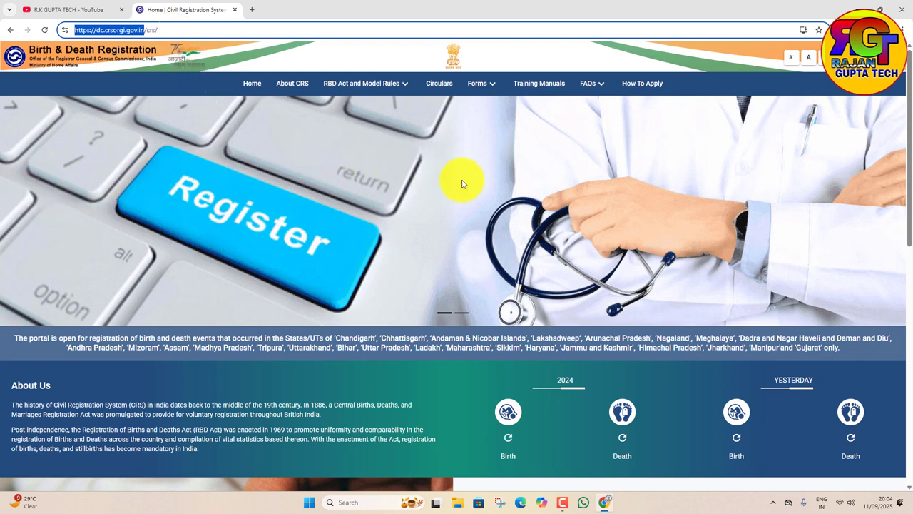
pyautogui.click(443, 254)
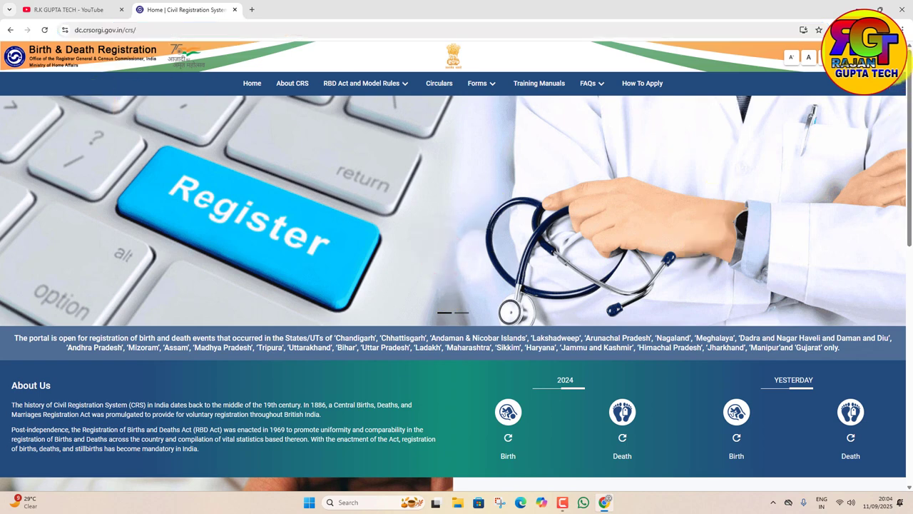
# Open the general public login page and bring up its sign-up form.
pyautogui.click(849, 57)
pyautogui.click(814, 81)
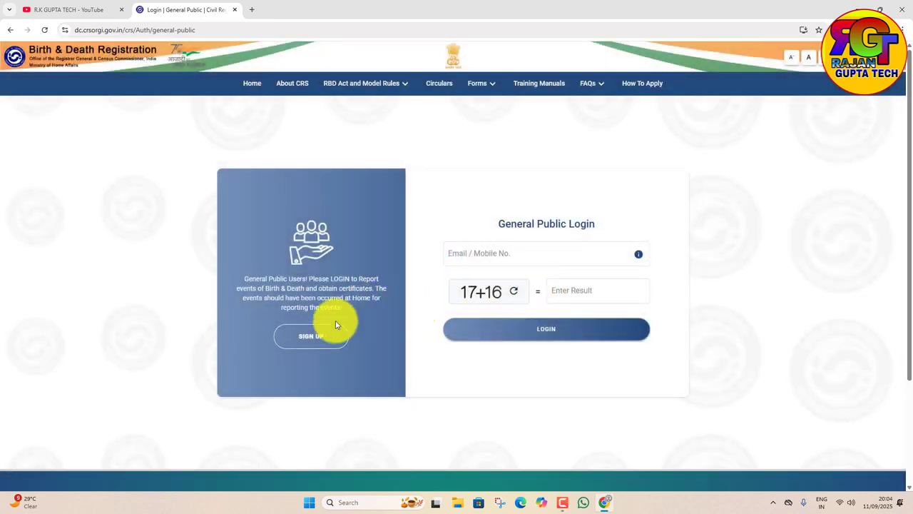
pyautogui.click(535, 250)
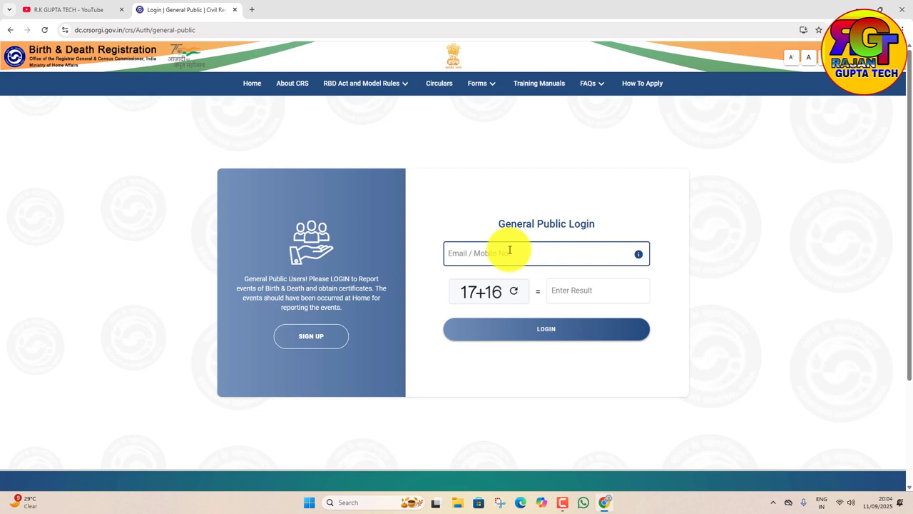
pyautogui.click(296, 335)
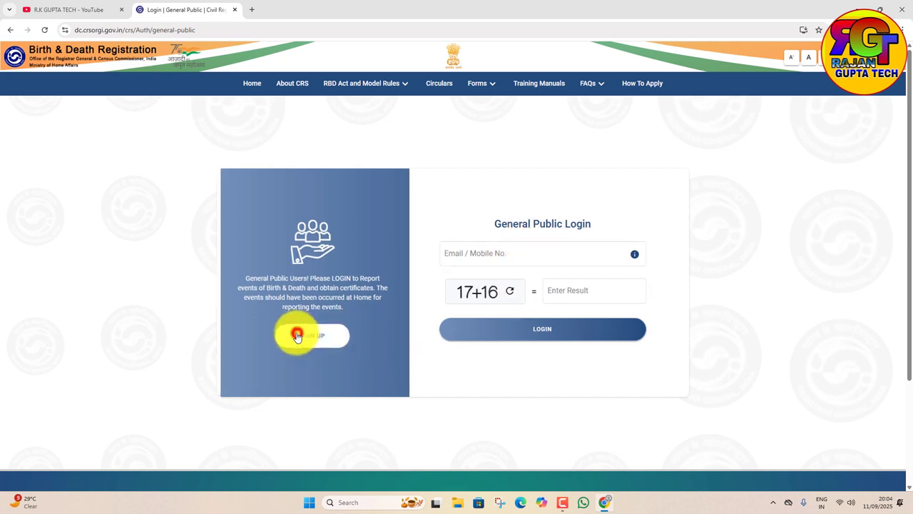
# Fill in the general information with the first name, date of birth and sex Male, and continue to the address section.
pyautogui.click(289, 249)
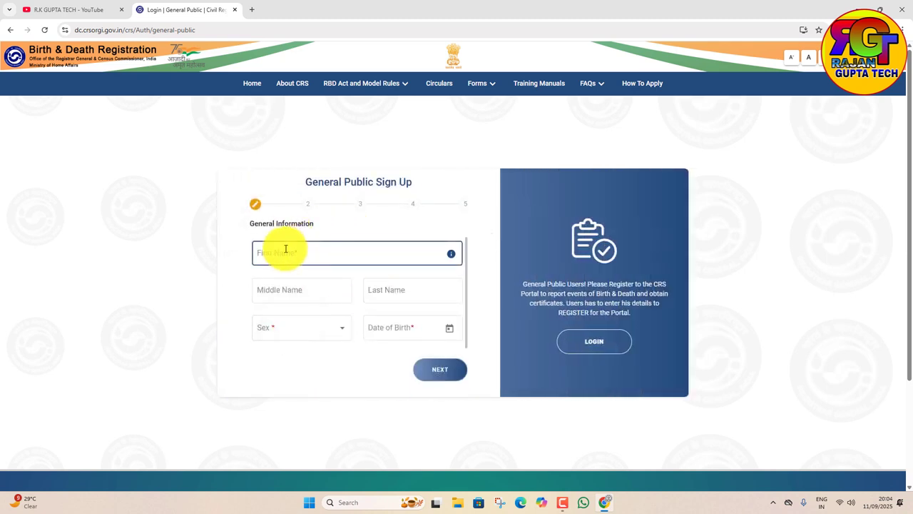
pyautogui.click(286, 249)
pyautogui.click(448, 328)
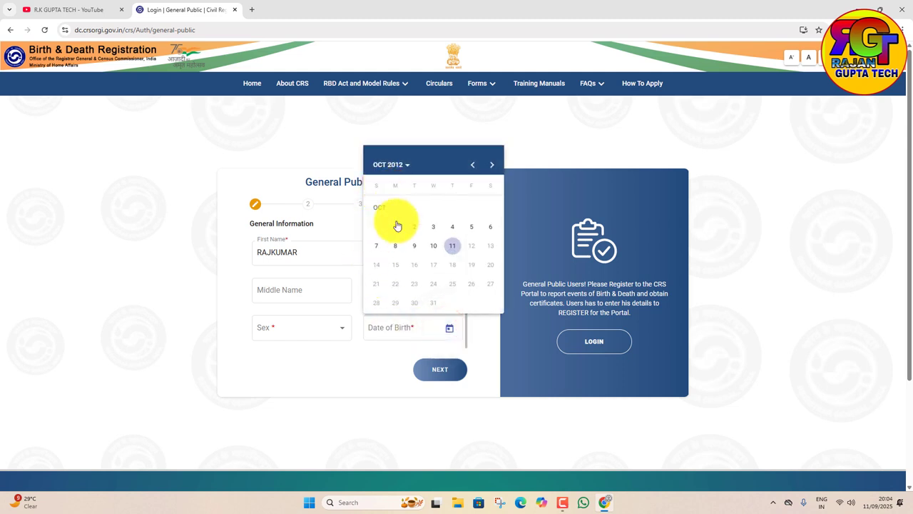
pyautogui.click(396, 226)
pyautogui.click(441, 369)
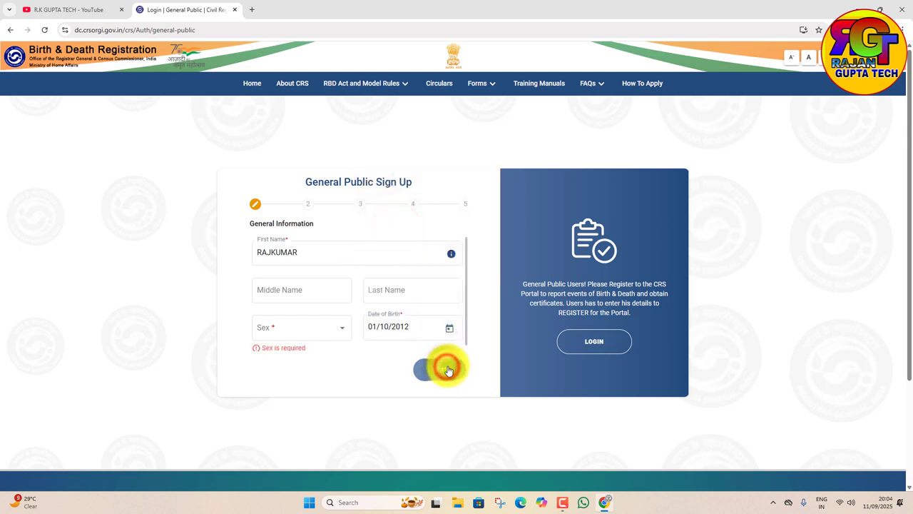
pyautogui.click(324, 327)
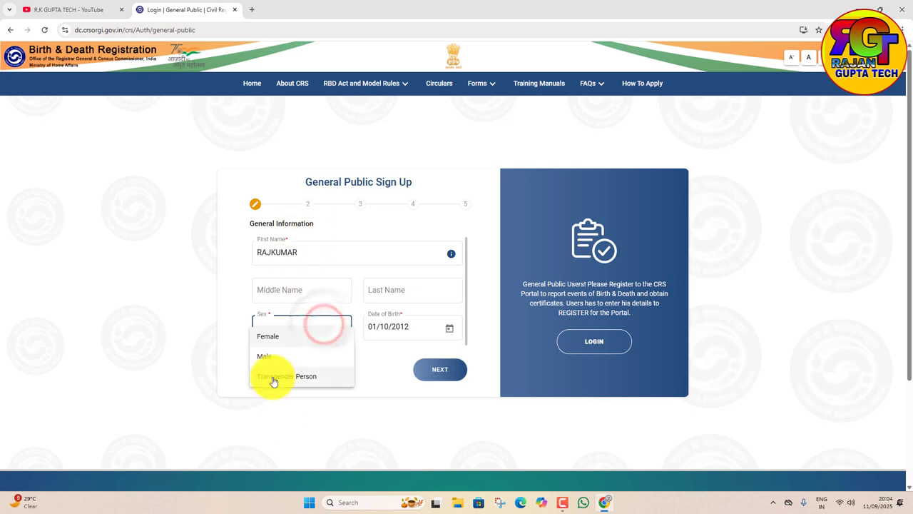
pyautogui.click(278, 355)
pyautogui.click(443, 369)
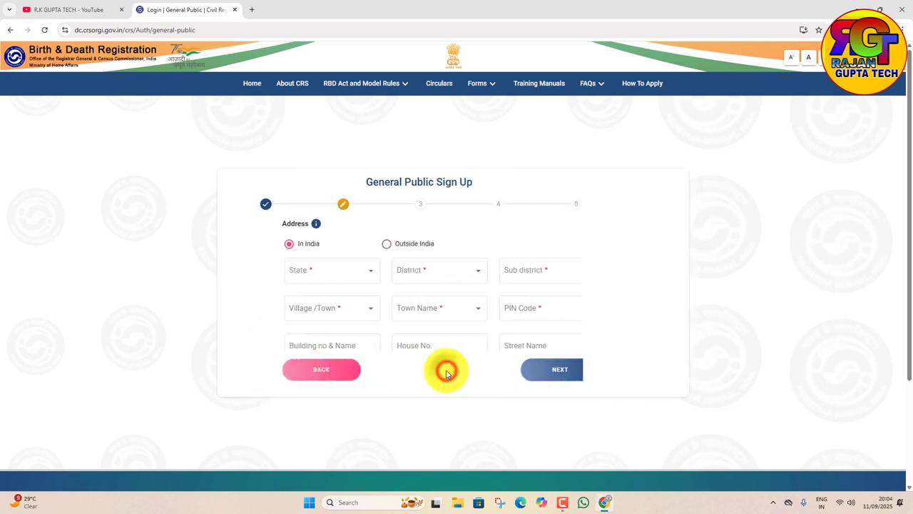
# Set the state of the address in India to Uttar Pradesh.
pyautogui.click(290, 270)
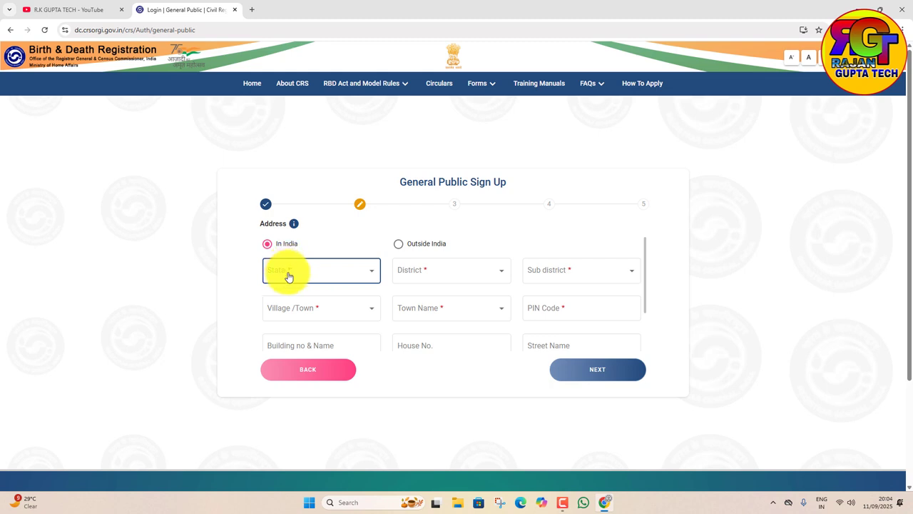
pyautogui.click(289, 270)
pyautogui.scroll(-1, 308, 328)
pyautogui.scroll(-8, 308, 329)
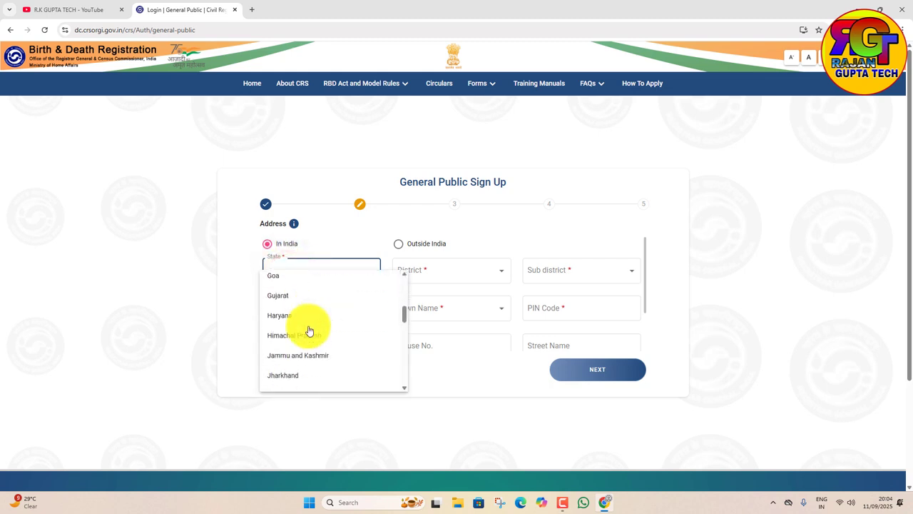
pyautogui.scroll(-1, 308, 330)
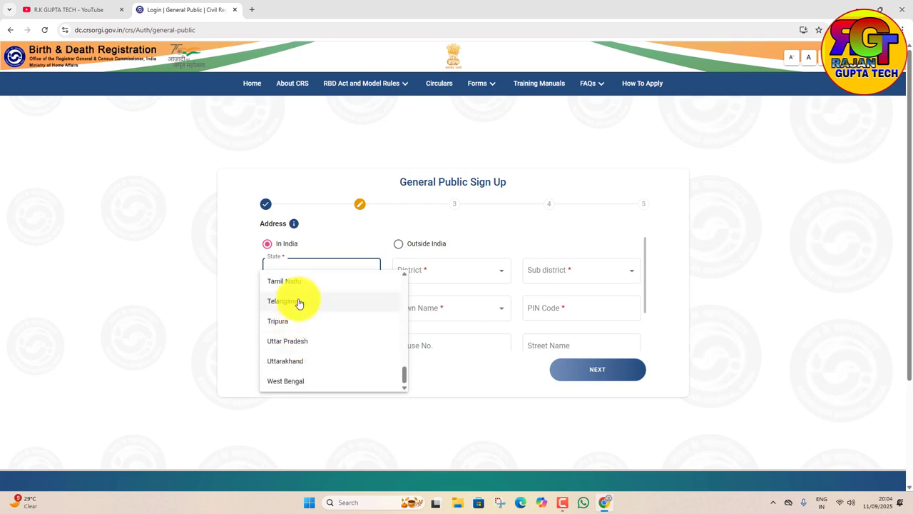
pyautogui.scroll(3, 311, 357)
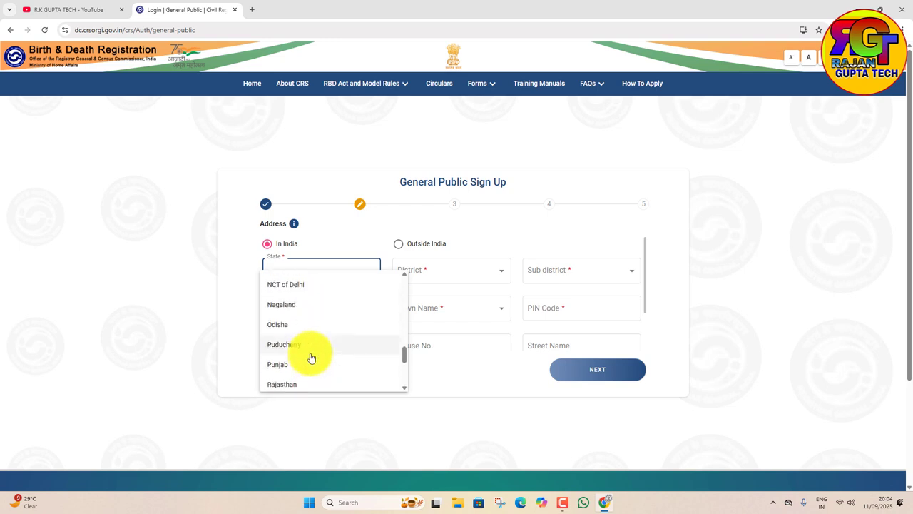
pyautogui.scroll(-3, 307, 356)
pyautogui.scroll(-2, 302, 347)
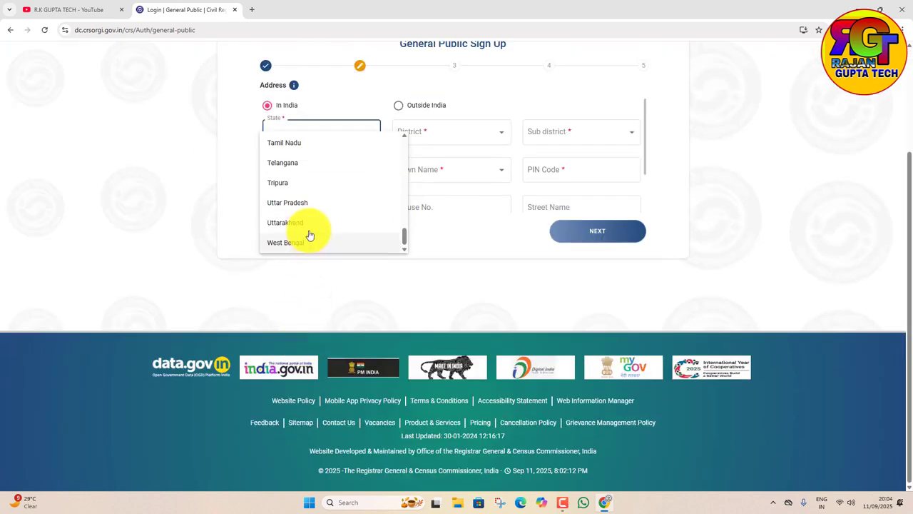
pyautogui.click(338, 201)
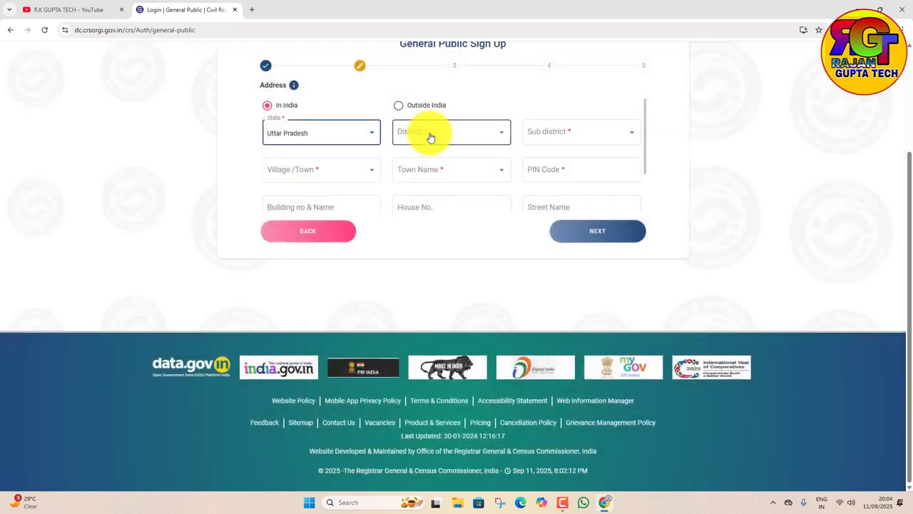
# Set the address district to Ambedkar Nagar and the sub district to Jalalpur.
pyautogui.click(430, 137)
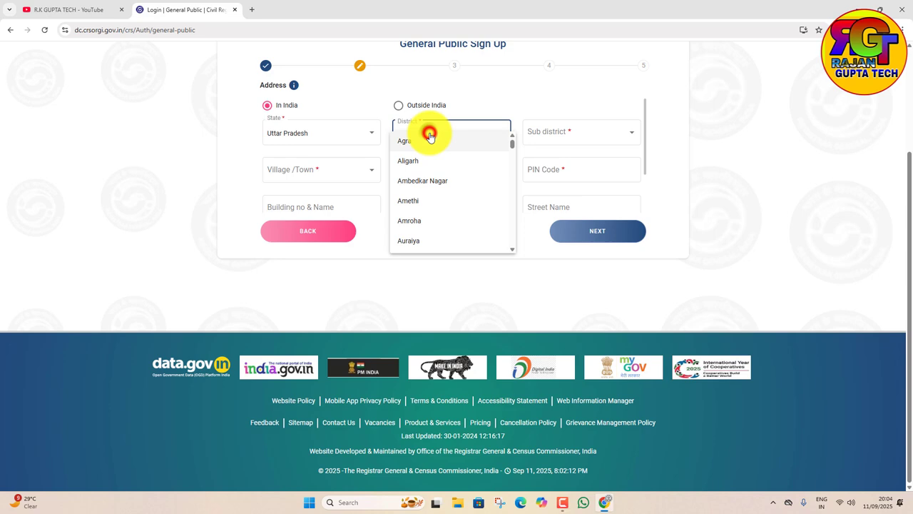
pyautogui.click(430, 184)
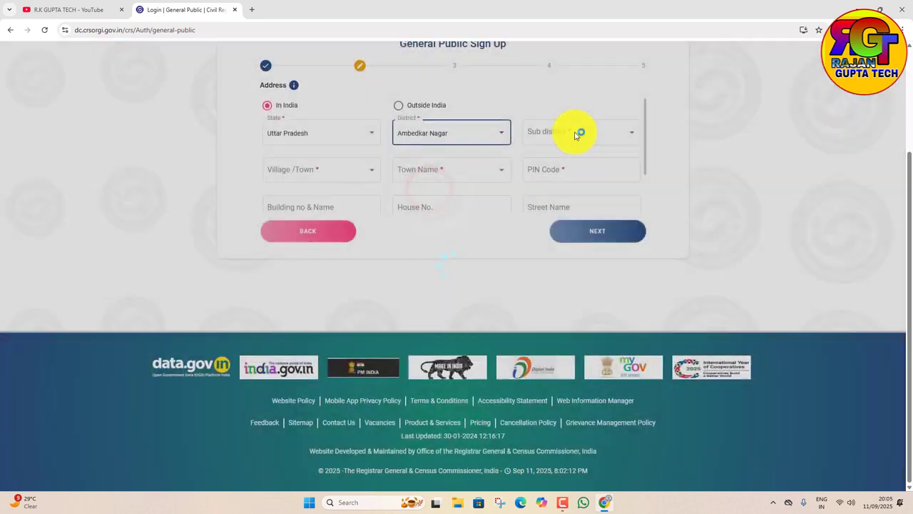
pyautogui.click(576, 131)
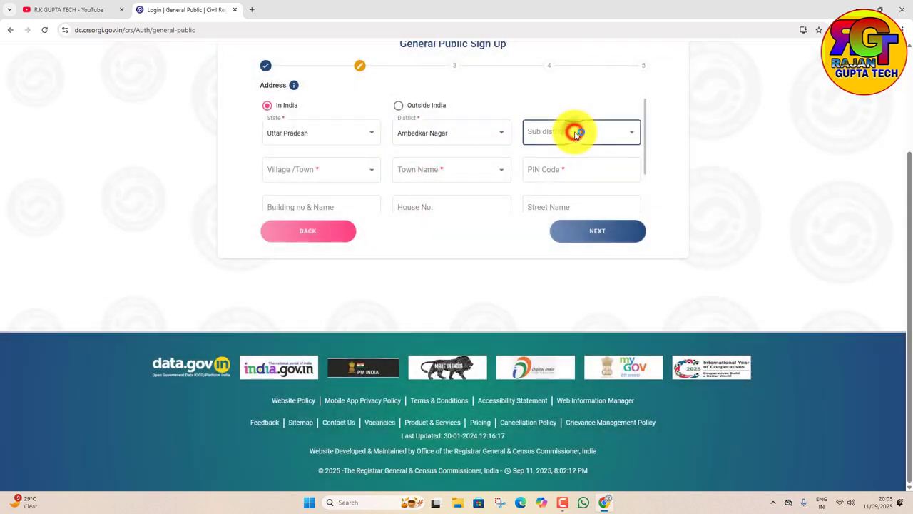
pyautogui.click(555, 199)
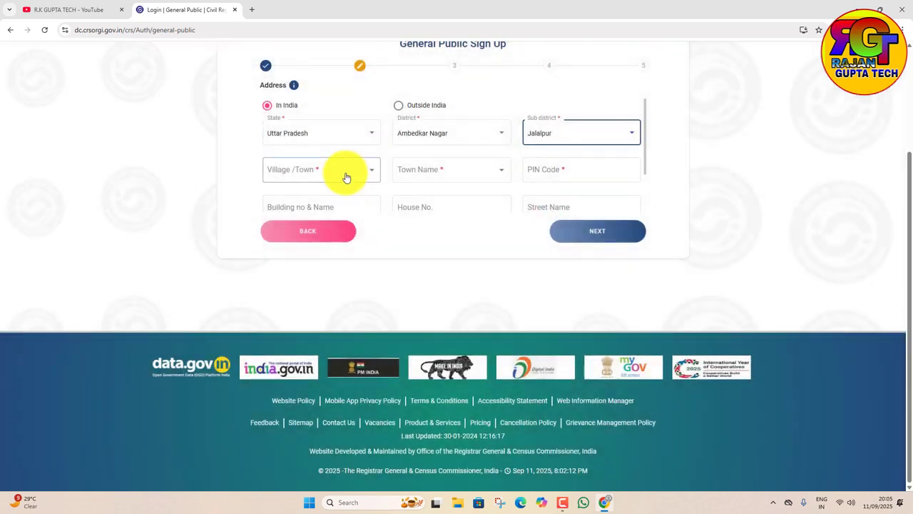
# Set the address's Village/Town type to Village and choose the applicant's village name.
pyautogui.click(344, 170)
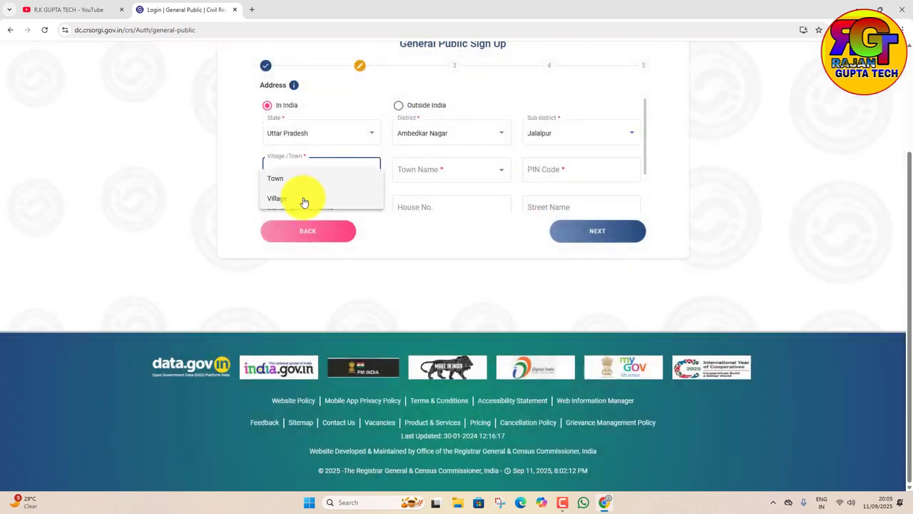
pyautogui.click(282, 184)
pyautogui.click(279, 202)
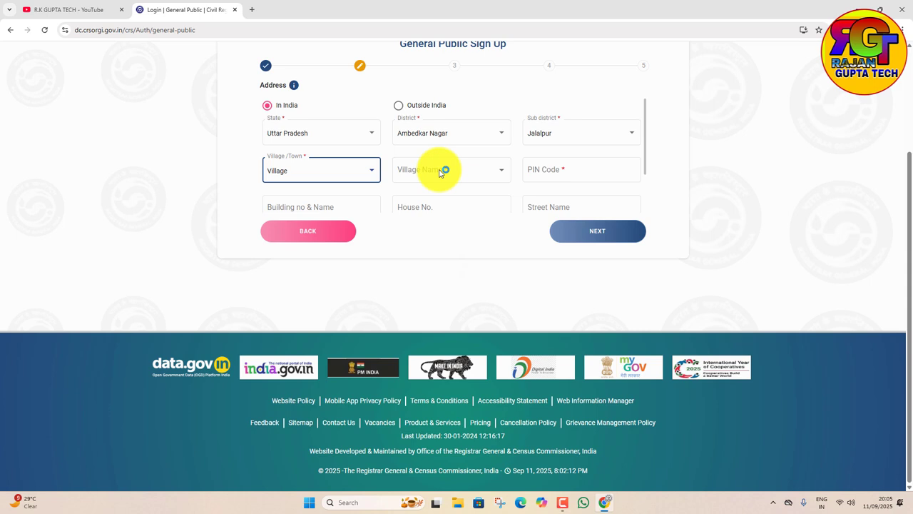
pyautogui.click(438, 170)
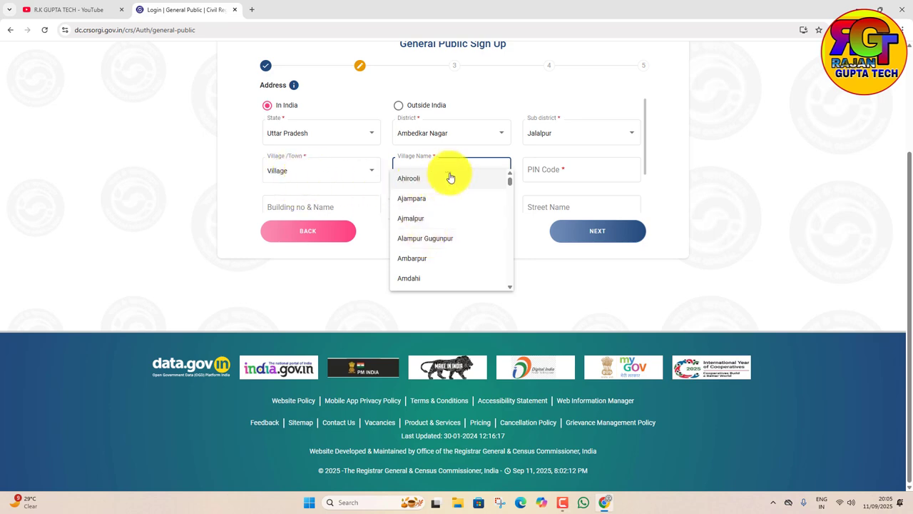
pyautogui.click(428, 218)
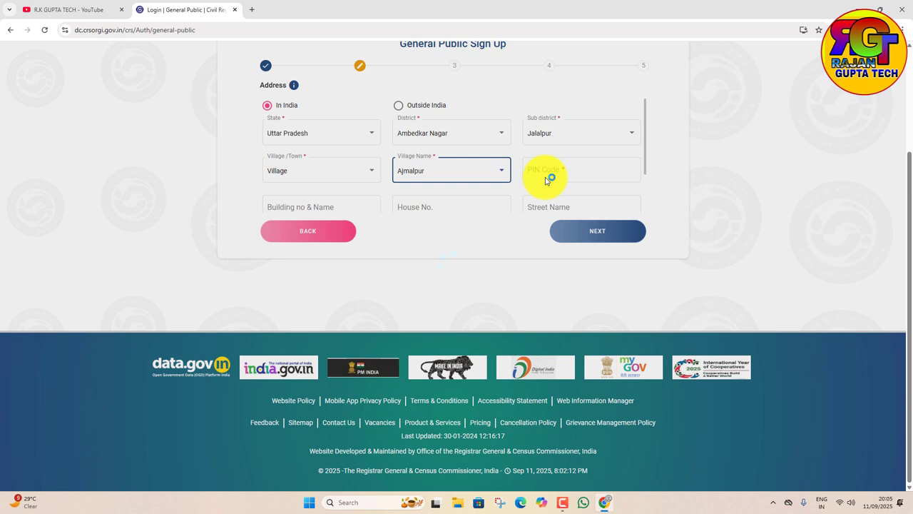
# Enter the postal PIN code of the address and continue to the Aadhaar and Nationality section.
pyautogui.click(545, 172)
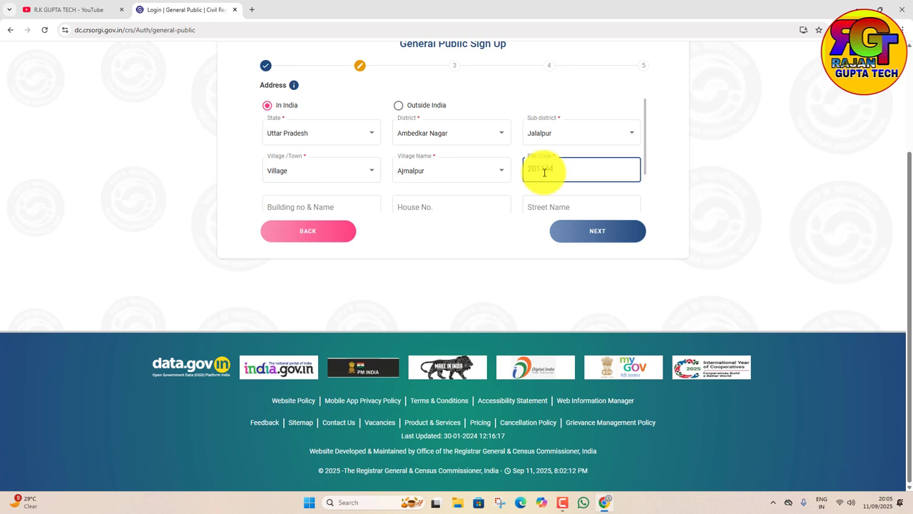
pyautogui.scroll(-2, 428, 186)
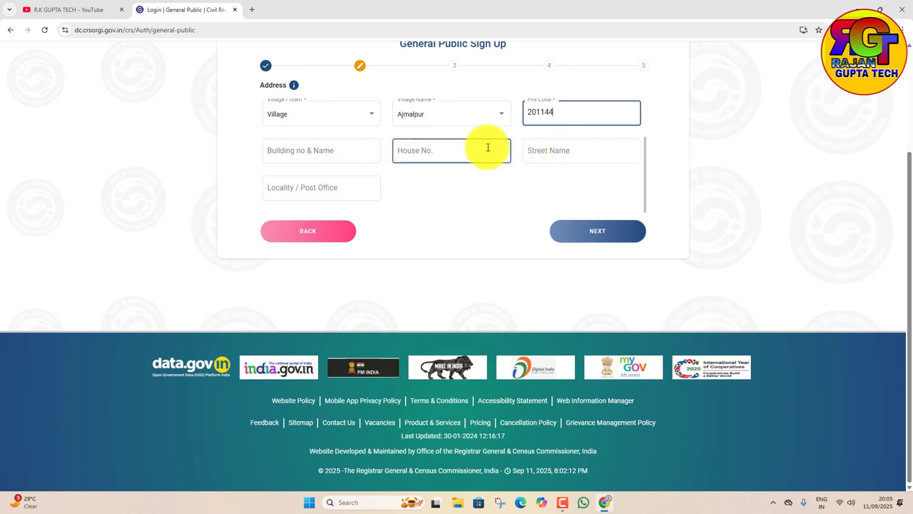
pyautogui.click(580, 226)
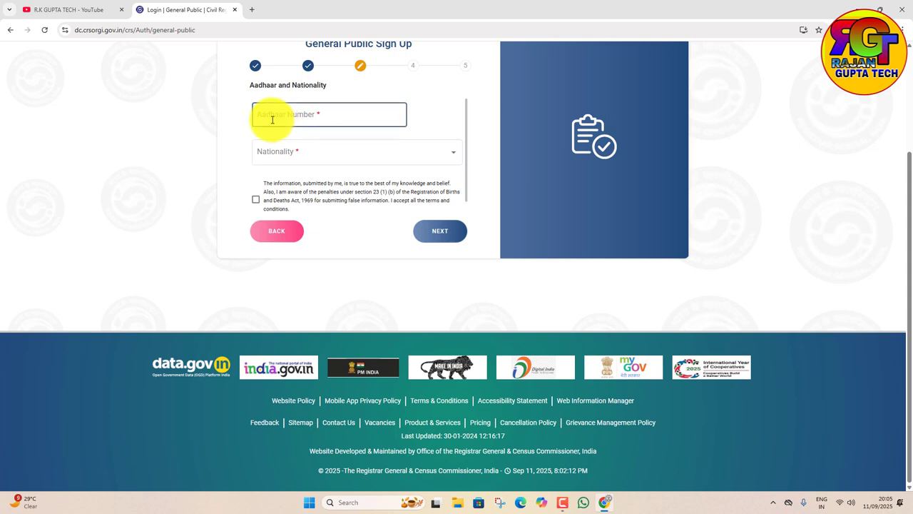
# Set the nationality to Indian and accept the declaration on the submitted information and terms.
pyautogui.click(375, 154)
pyautogui.click(271, 169)
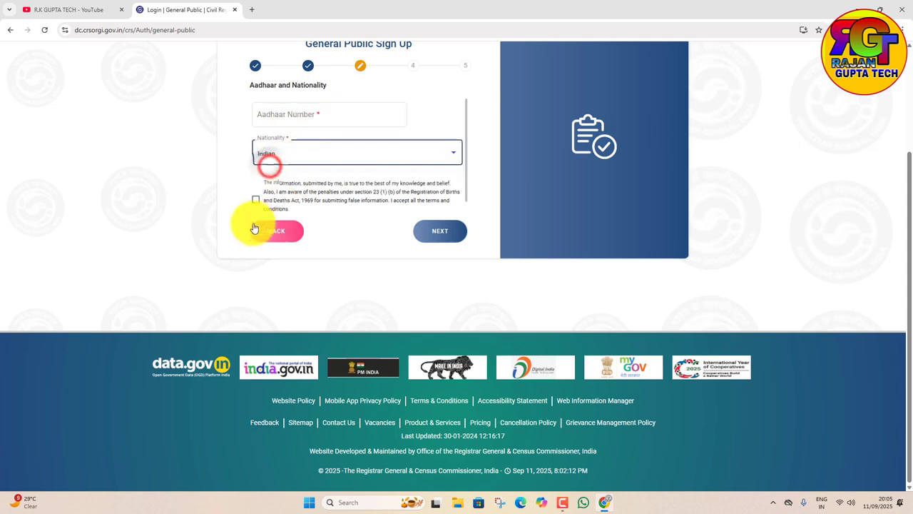
pyautogui.click(256, 199)
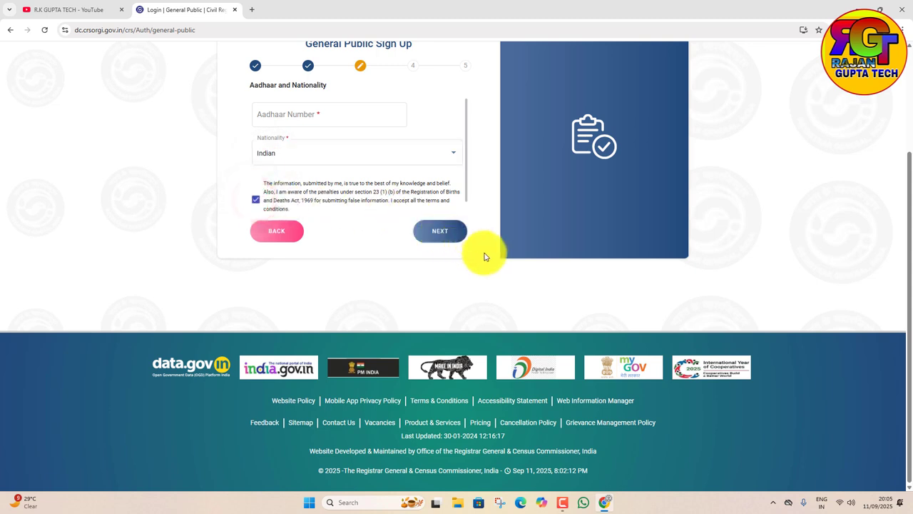
# Return to the portal's home page and open the general public login.
pyautogui.scroll(3, 483, 253)
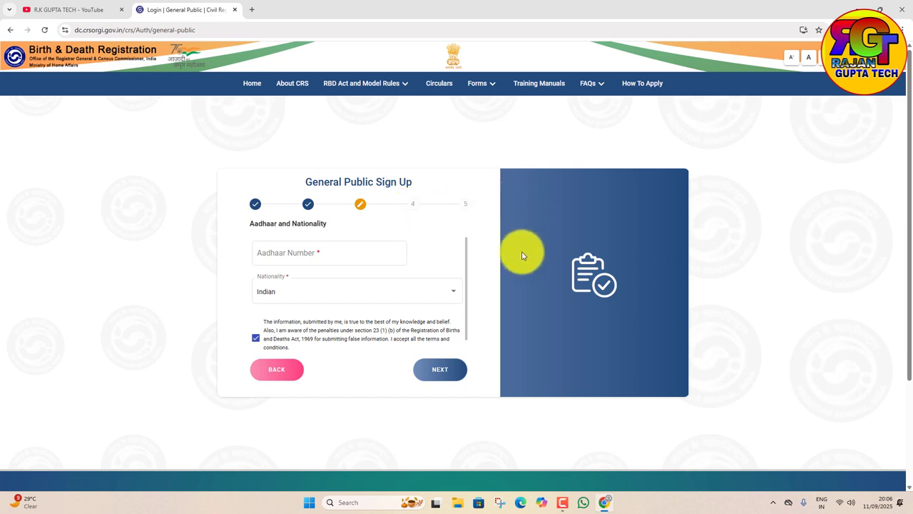
pyautogui.click(251, 83)
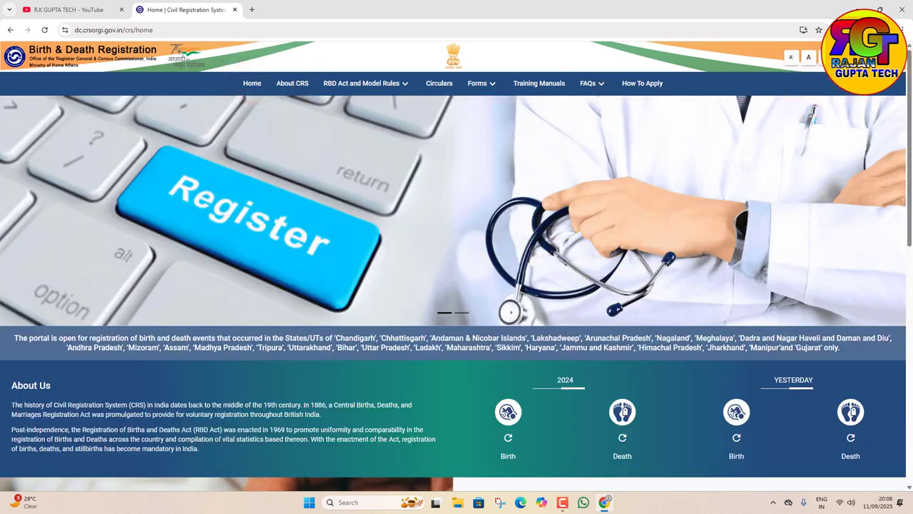
pyautogui.click(881, 58)
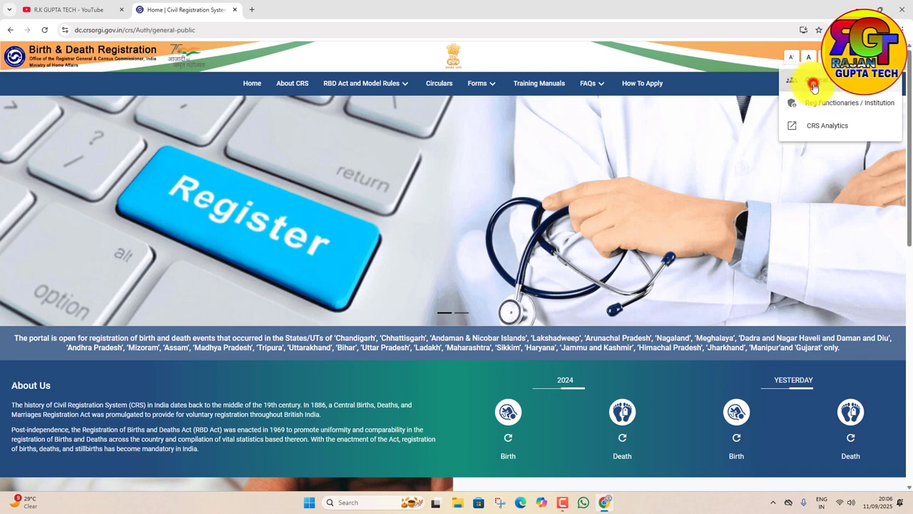
pyautogui.click(813, 85)
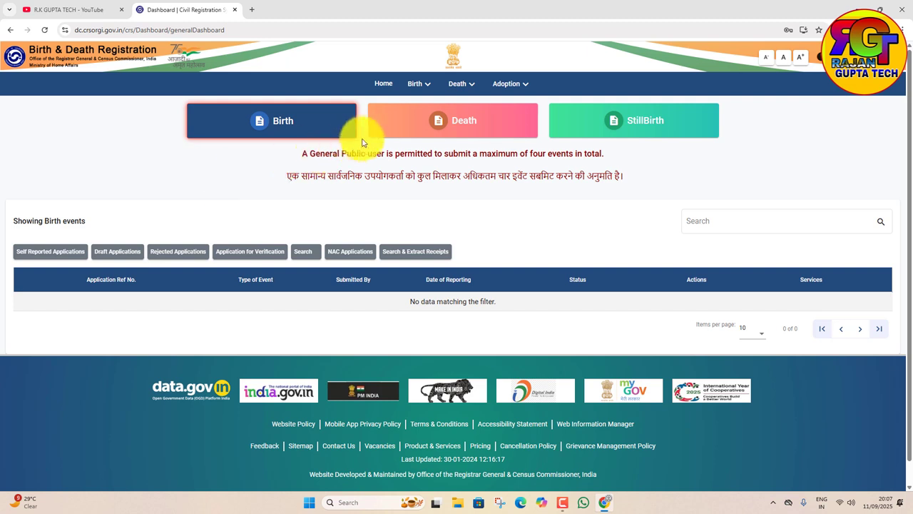
# Open the Report Birth form and select Uttar Pradesh as the state where the birth occurred.
pyautogui.click(420, 85)
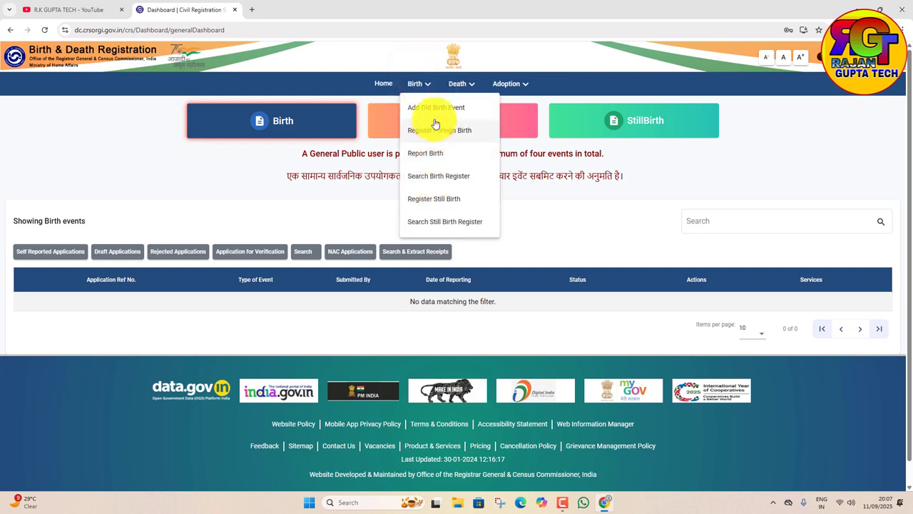
pyautogui.click(421, 157)
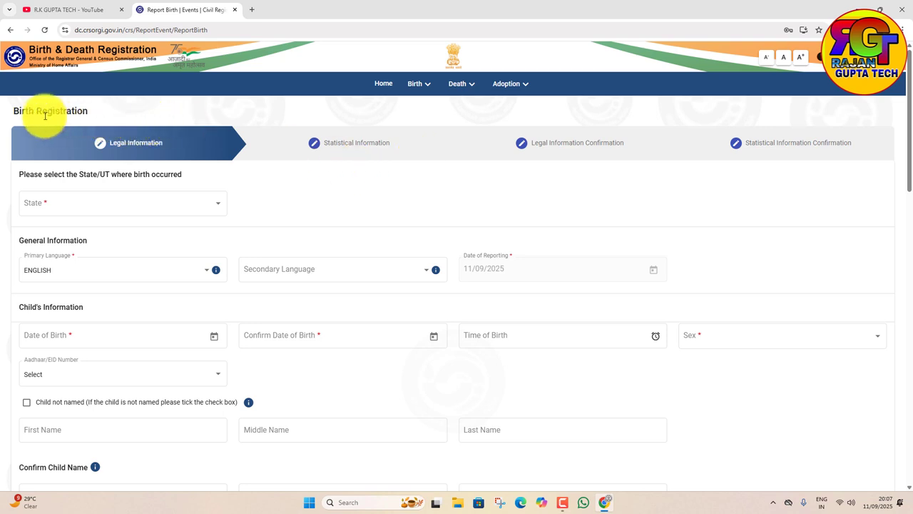
pyautogui.click(96, 203)
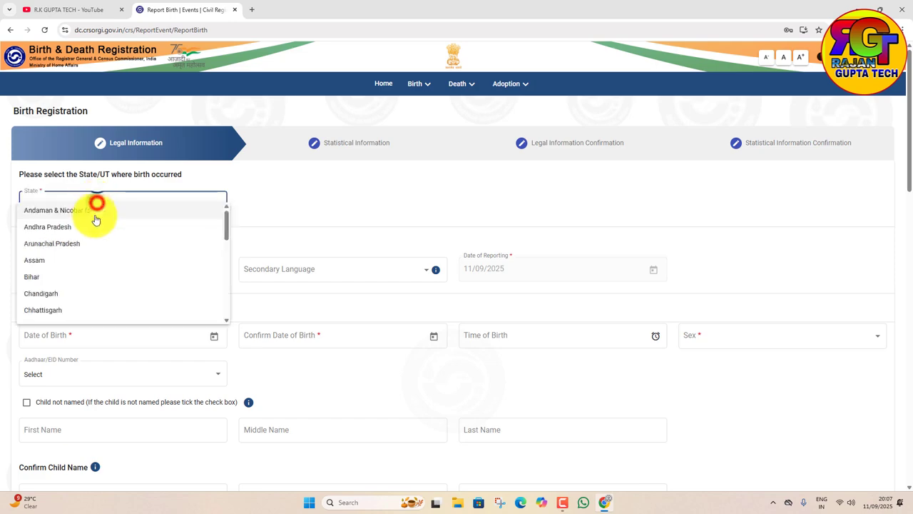
pyautogui.scroll(-5, 64, 246)
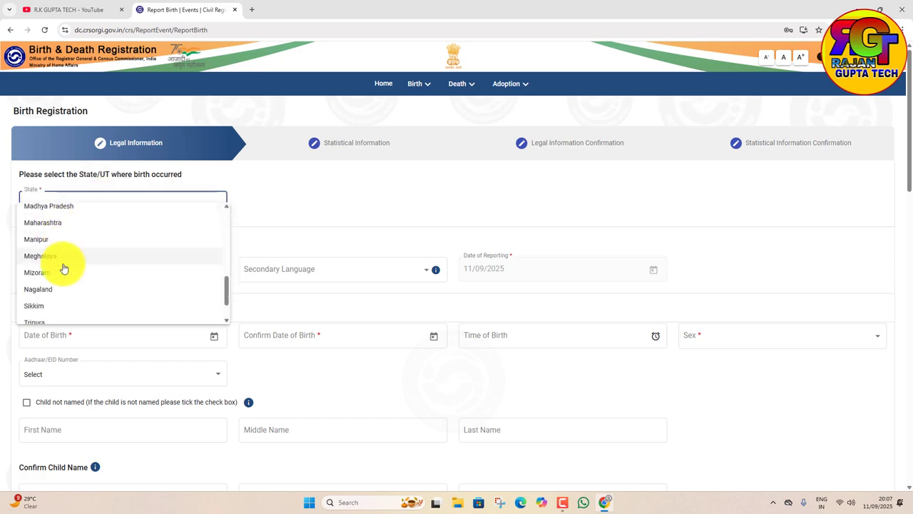
pyautogui.scroll(-2, 63, 268)
pyautogui.click(53, 298)
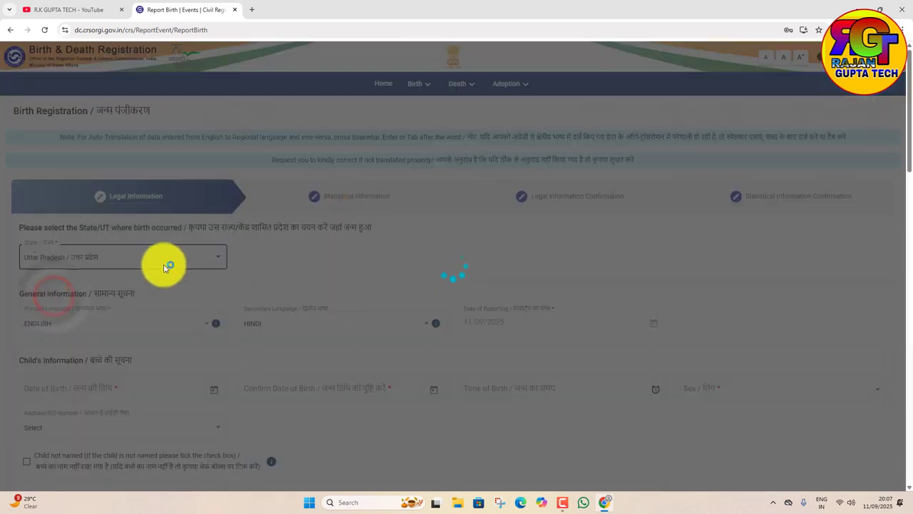
pyautogui.scroll(-1, 107, 278)
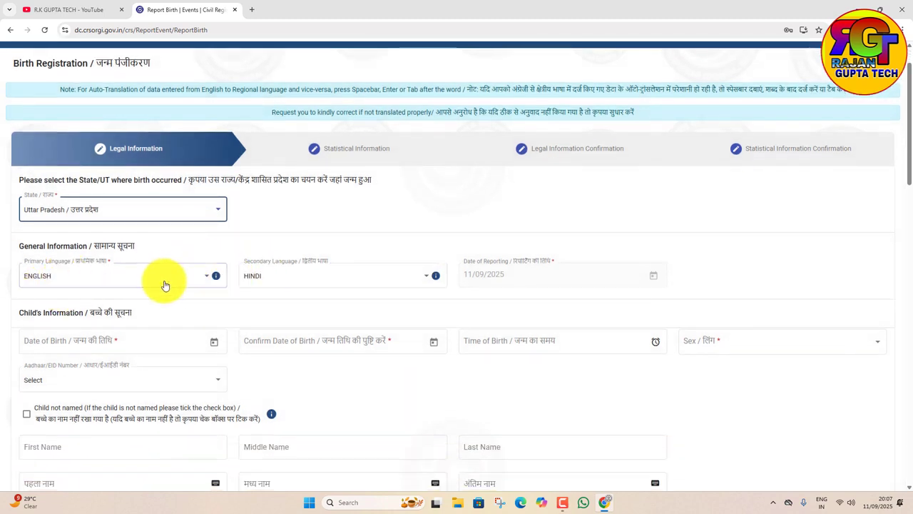
pyautogui.click(247, 284)
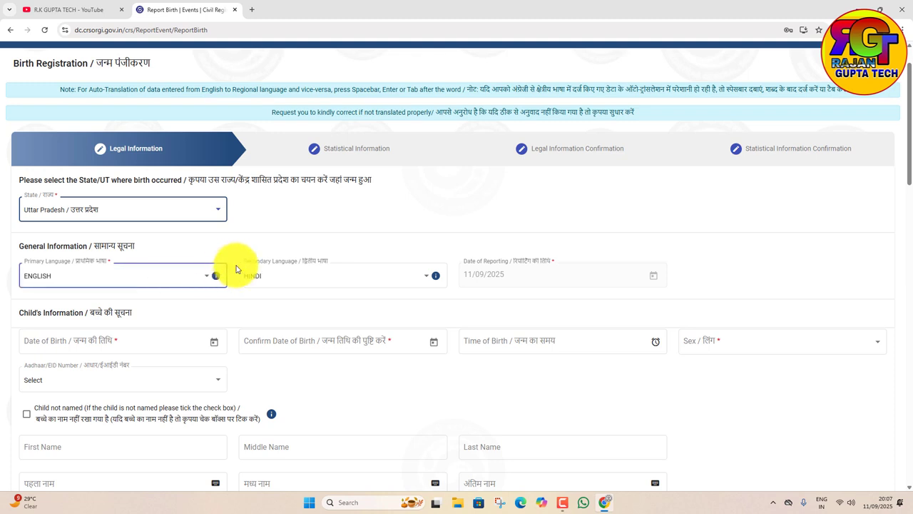
# Pick the child's date of birth in the Child's Information section and dismiss the required-documents notice.
pyautogui.scroll(-2, 386, 264)
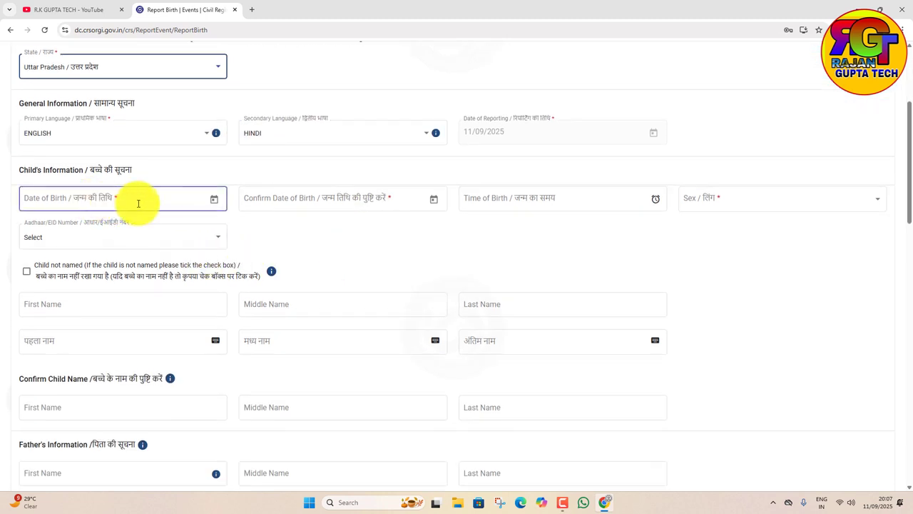
pyautogui.click(214, 200)
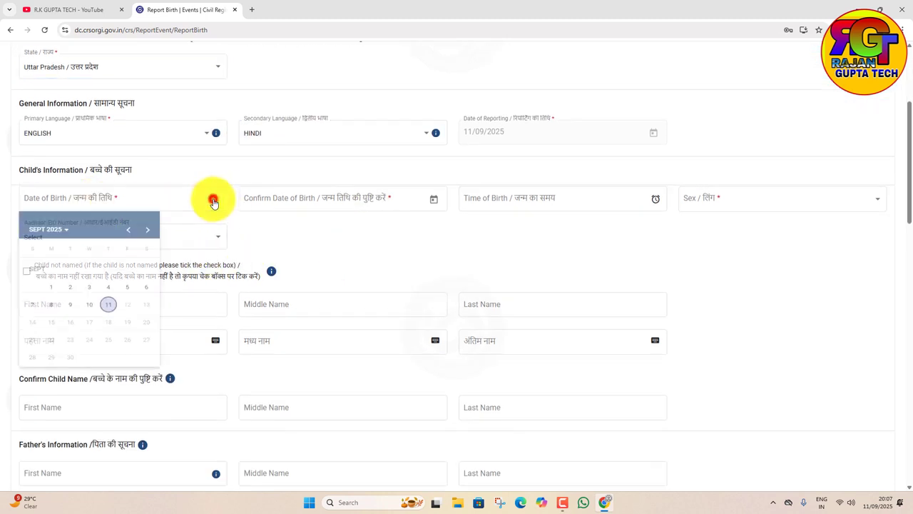
pyautogui.click(67, 238)
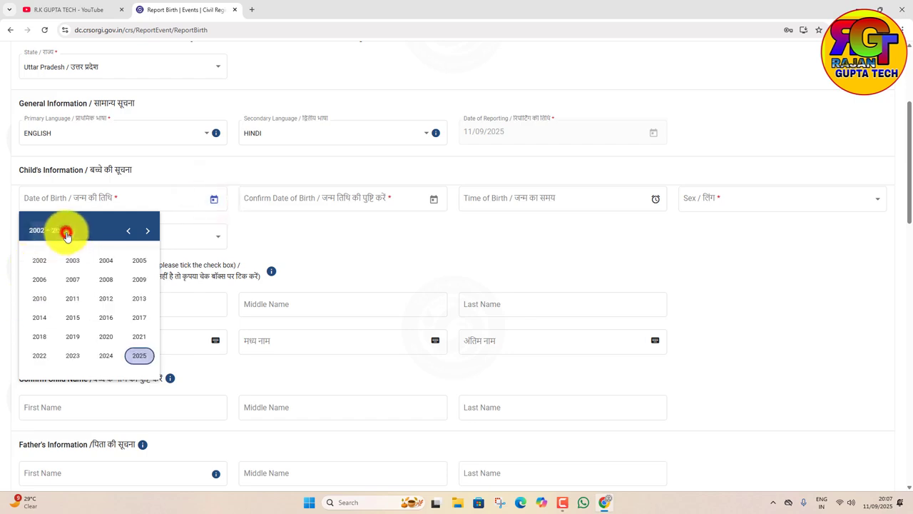
pyautogui.scroll(2, 38, 324)
pyautogui.scroll(-2, 88, 391)
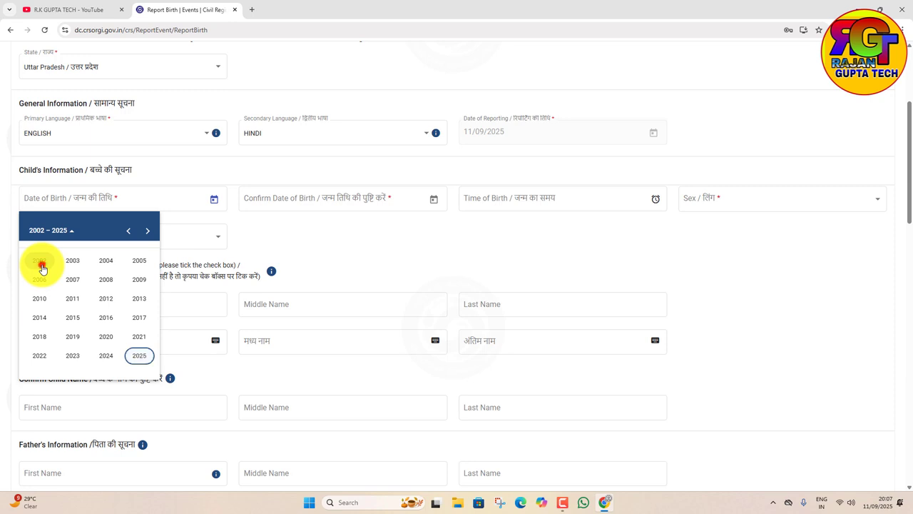
pyautogui.click(41, 262)
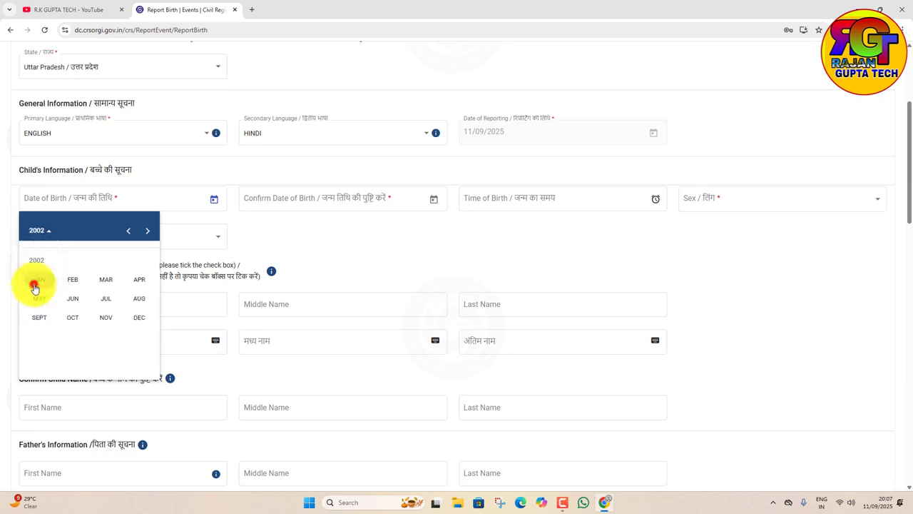
pyautogui.click(34, 286)
pyautogui.click(75, 298)
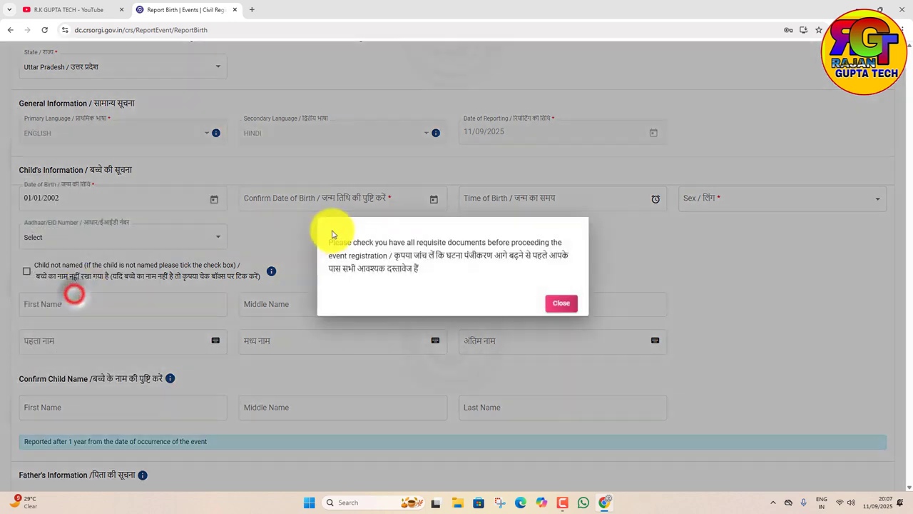
pyautogui.click(561, 300)
# Confirm the child's date of birth by picking the same date in the confirmation field.
pyautogui.click(433, 199)
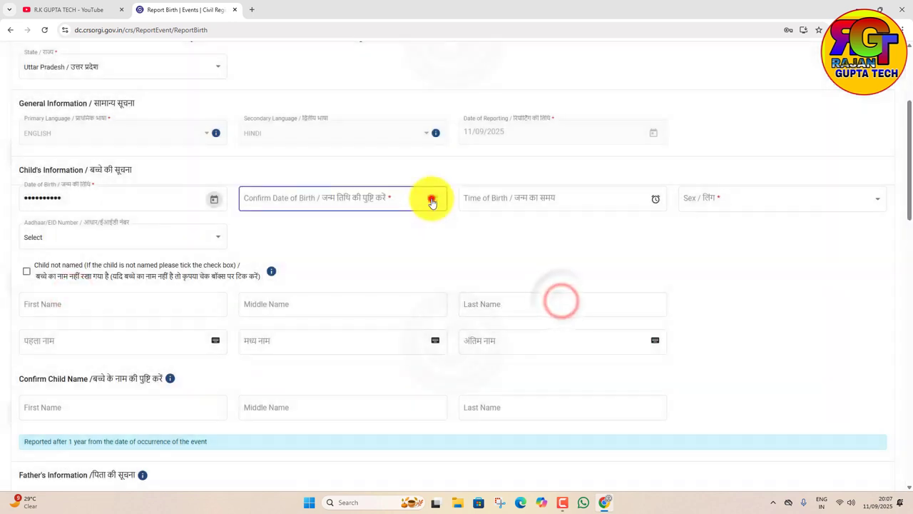
pyautogui.click(277, 231)
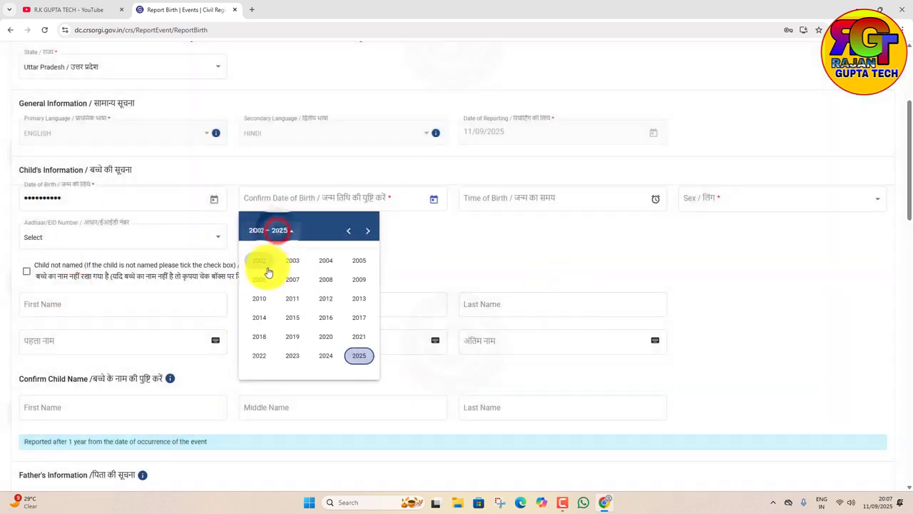
pyautogui.click(259, 260)
pyautogui.click(254, 281)
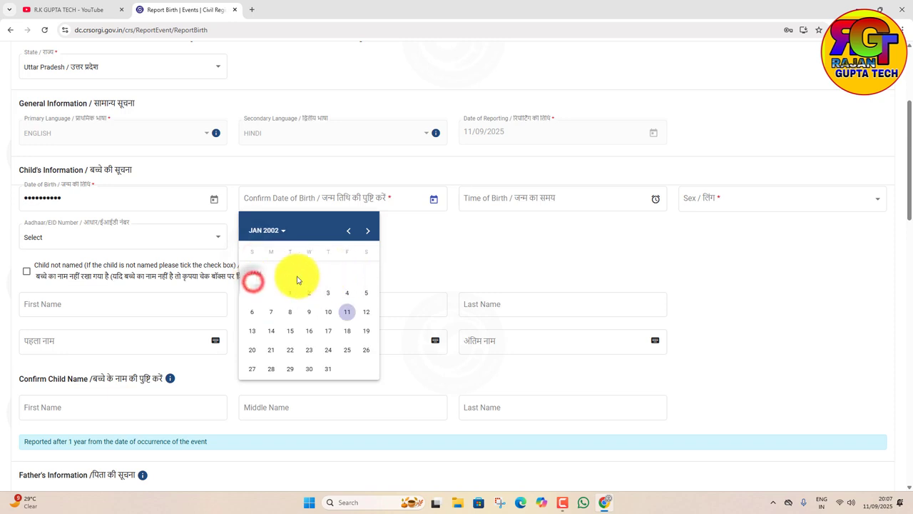
pyautogui.click(291, 292)
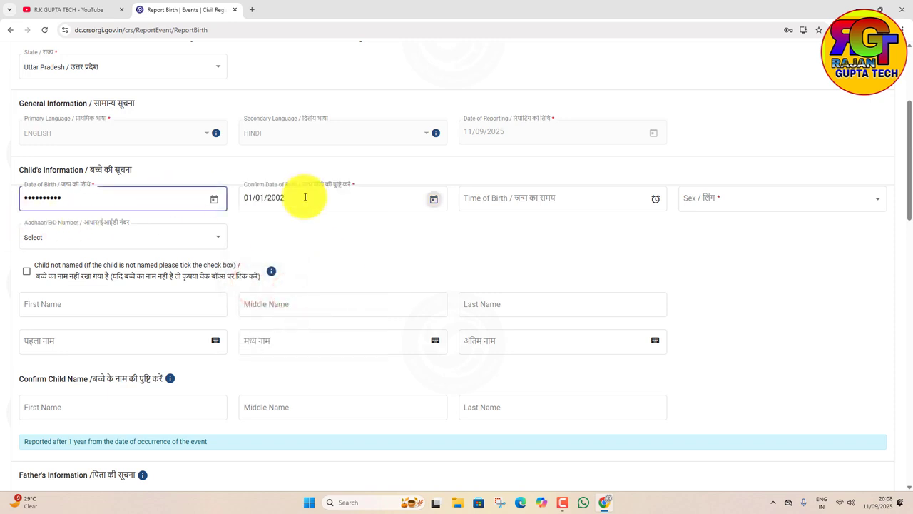
# Set the child's sex to Female, leaving the time of birth blank.
pyautogui.click(530, 200)
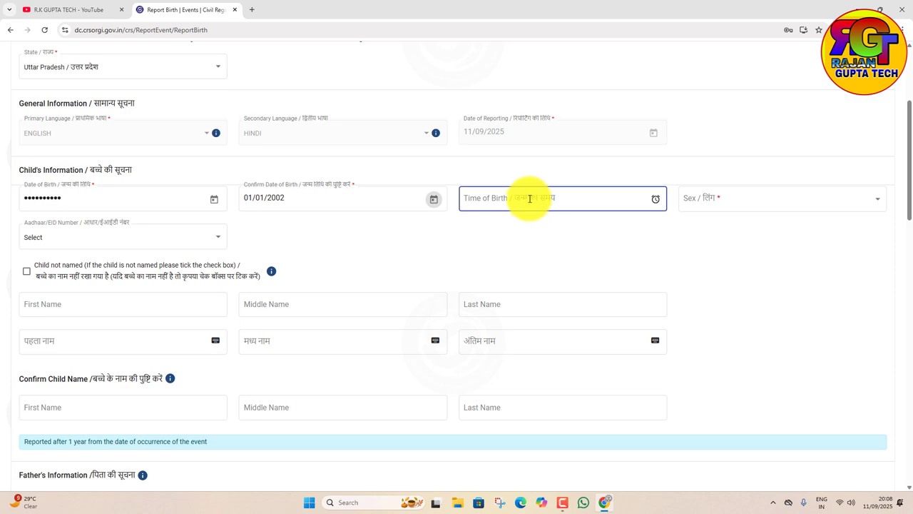
pyautogui.click(711, 197)
pyautogui.click(705, 210)
pyautogui.click(707, 206)
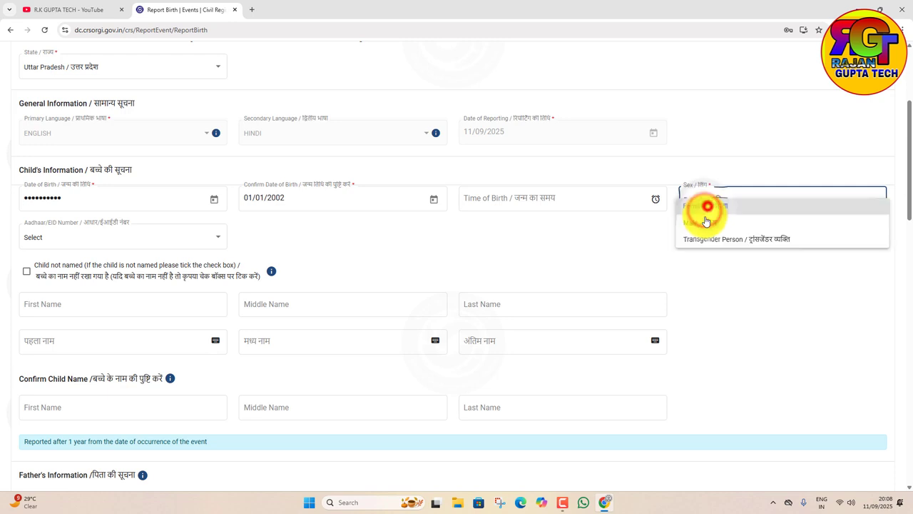
pyautogui.click(704, 222)
pyautogui.click(699, 206)
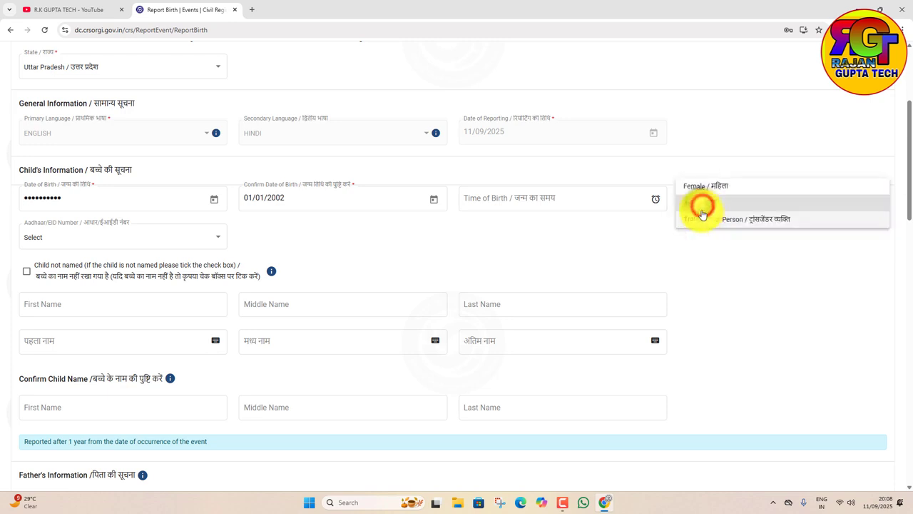
pyautogui.click(700, 192)
# Try Aadhaar as the child's Aadhaar/EID number type and return the field to Select.
pyautogui.scroll(-1, 629, 270)
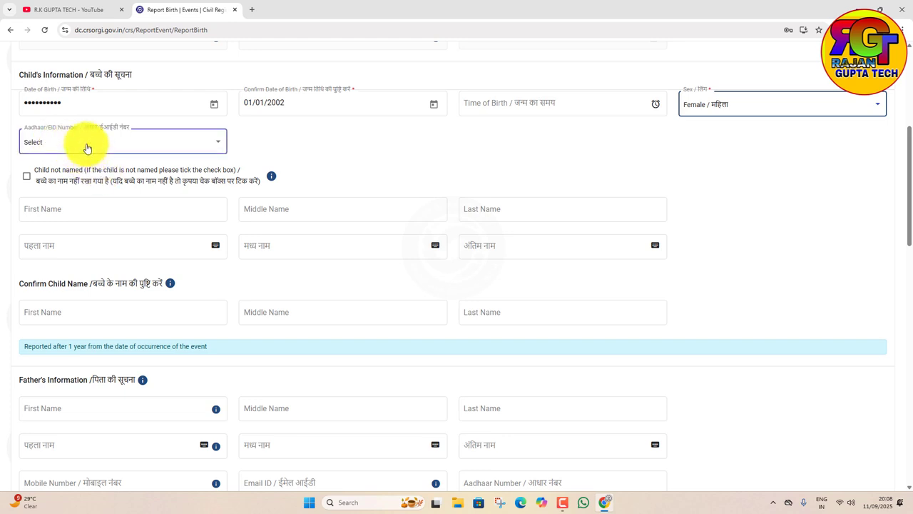
pyautogui.click(86, 147)
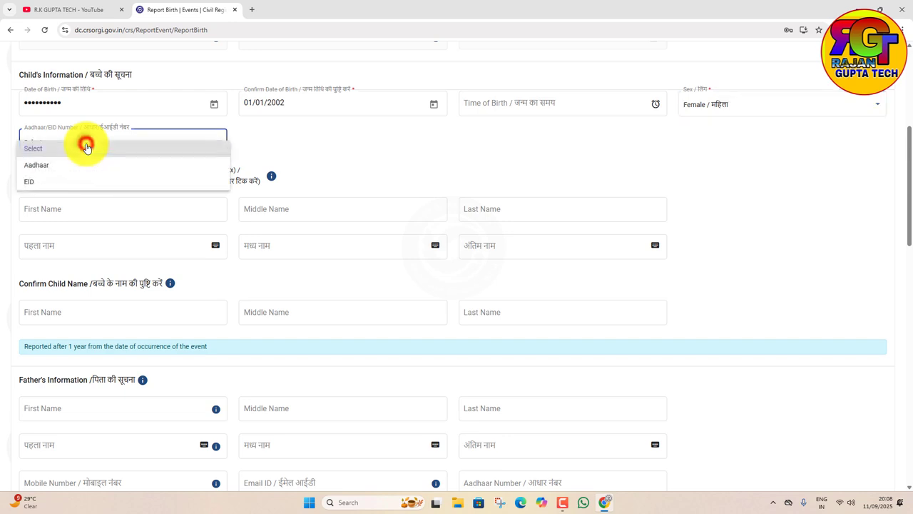
pyautogui.click(43, 164)
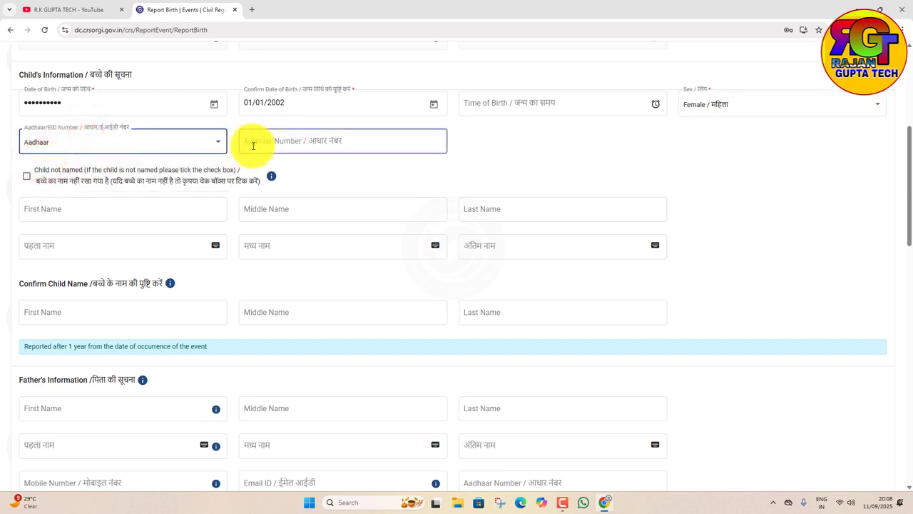
pyautogui.click(218, 143)
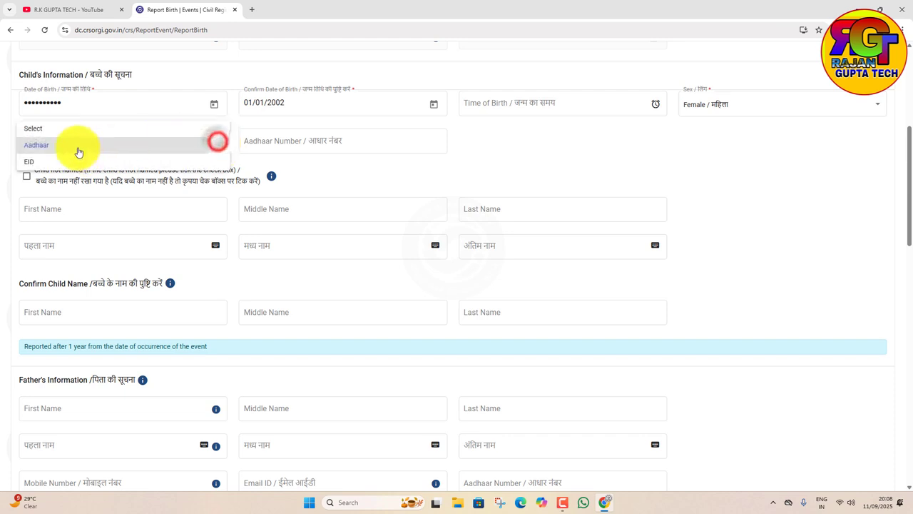
pyautogui.click(37, 132)
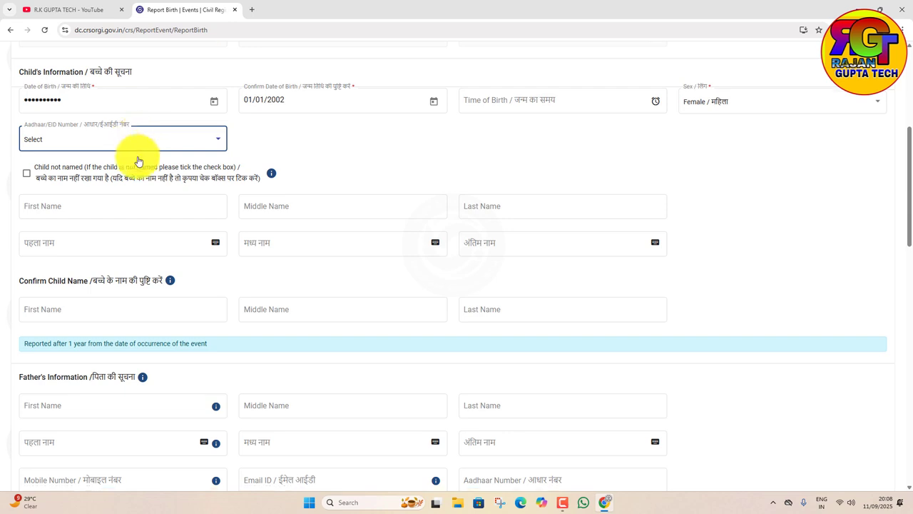
# Enter the child's first name in English and let it be transliterated into the Hindi first name field.
pyautogui.scroll(-2, 88, 160)
pyautogui.scroll(2, 88, 160)
pyautogui.click(44, 162)
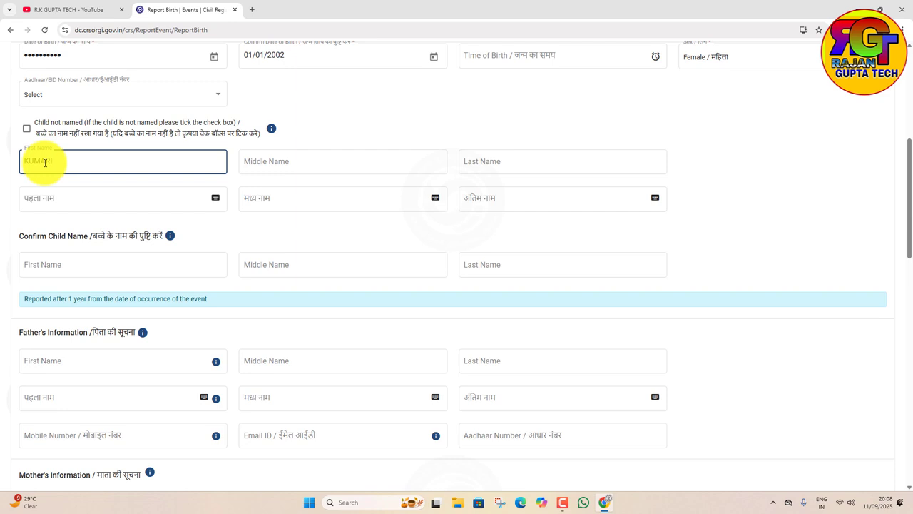
pyautogui.click(214, 222)
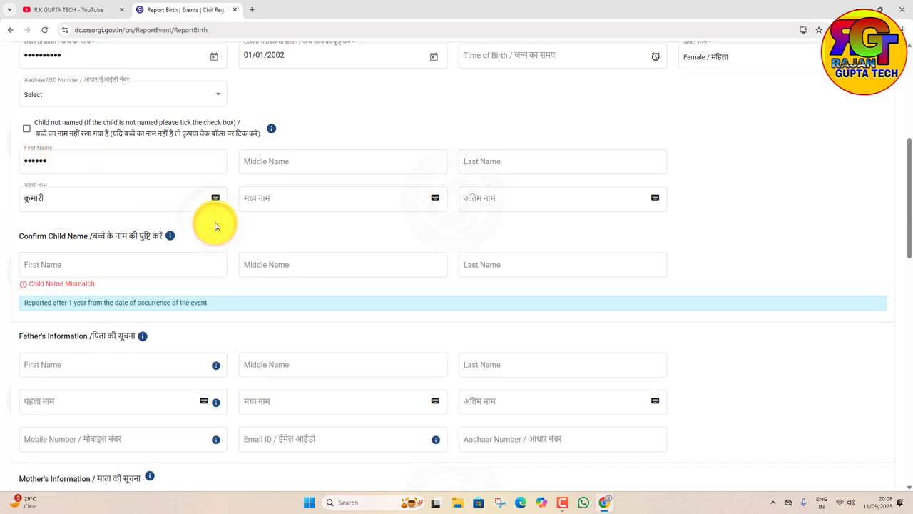
pyautogui.click(106, 191)
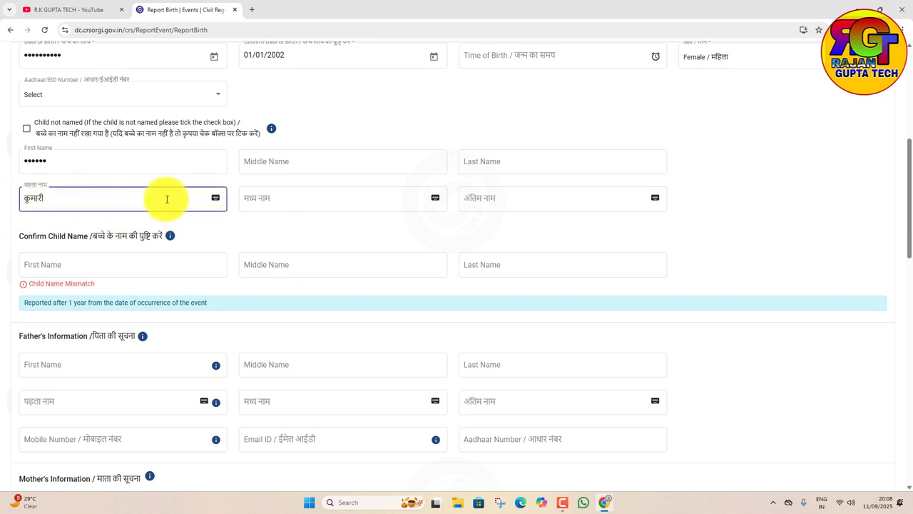
pyautogui.click(211, 199)
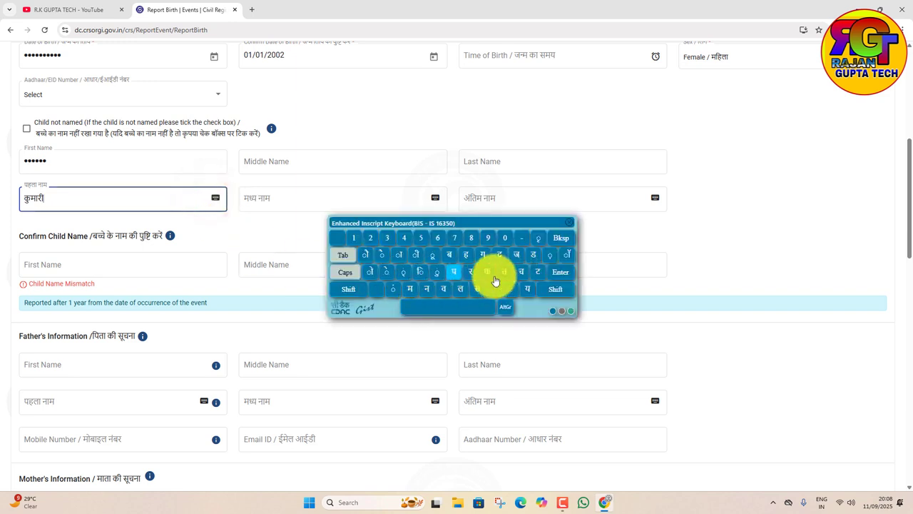
pyautogui.click(573, 226)
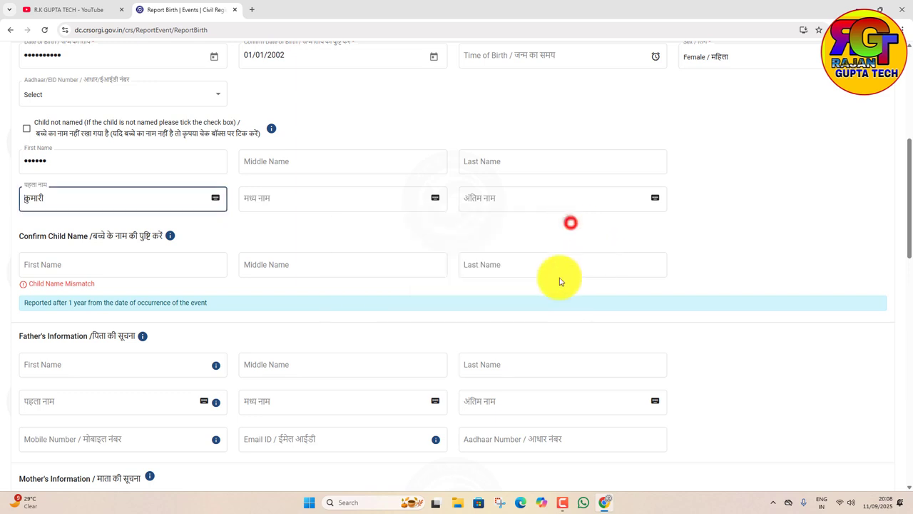
# Re-enter the child's first name in the Confirm Child Name section.
pyautogui.scroll(-2, 261, 238)
pyautogui.click(63, 167)
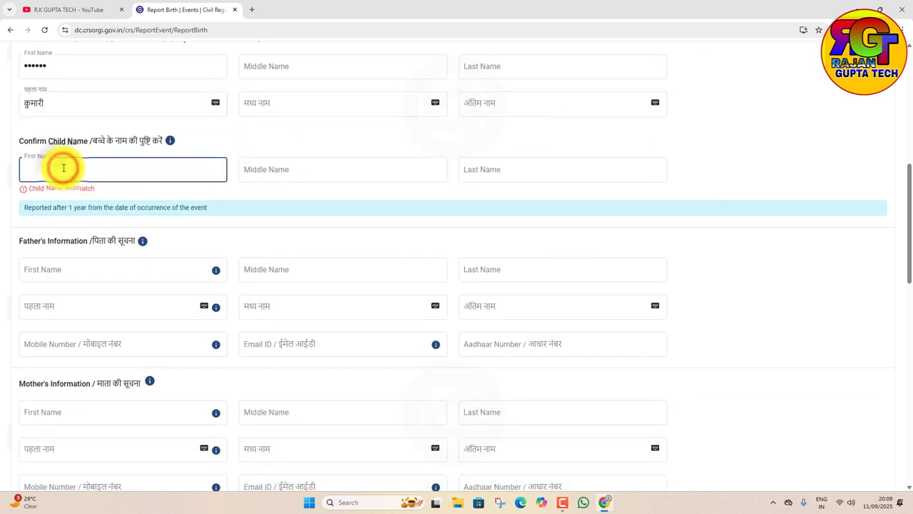
pyautogui.write('KUMARI')
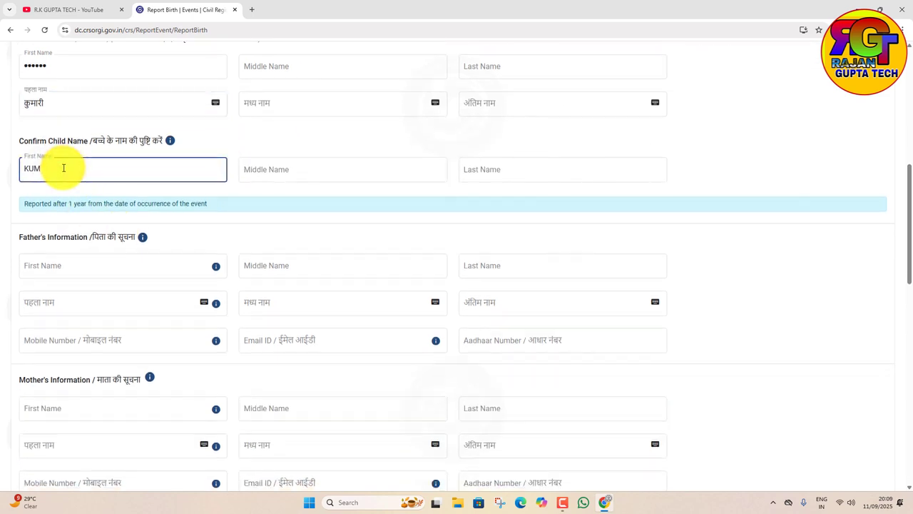
pyautogui.click(283, 190)
# Enter the father's first name in the Father's Information section and let it be transliterated into Hindi.
pyautogui.scroll(-1, 80, 195)
pyautogui.click(50, 176)
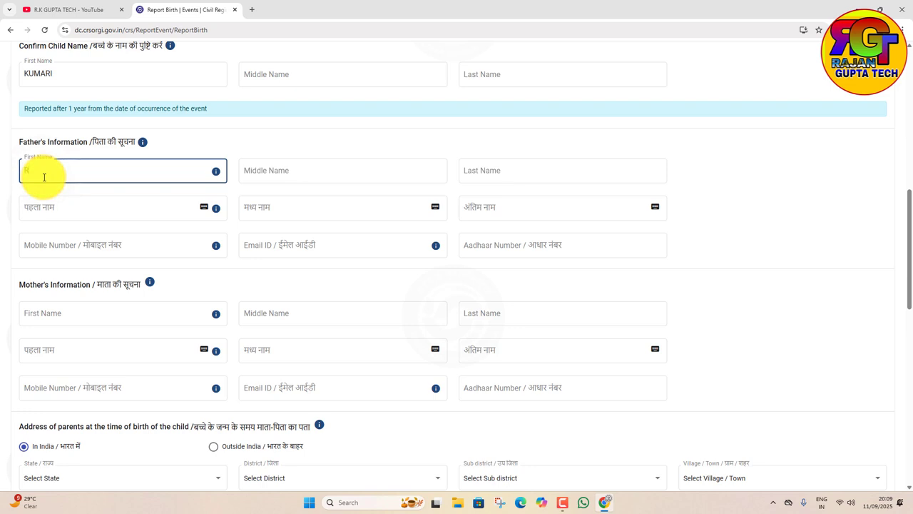
pyautogui.write('RAJ')
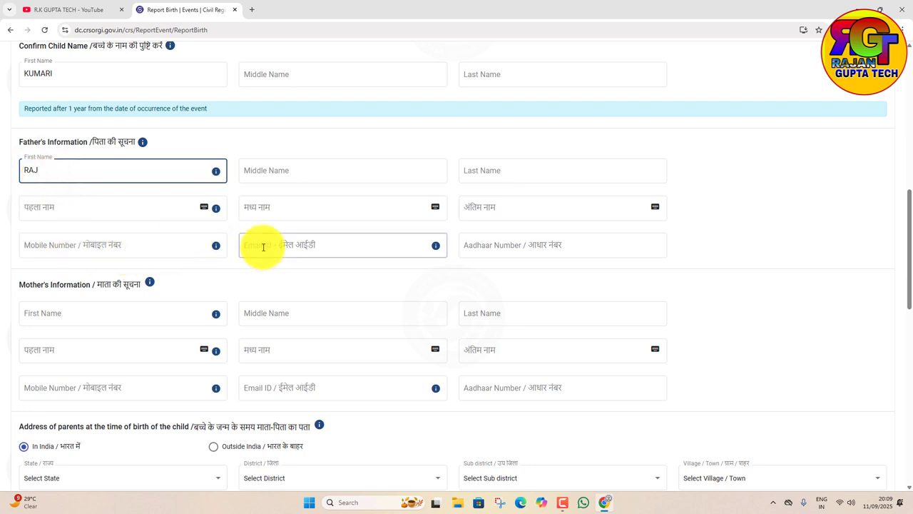
pyautogui.click(181, 225)
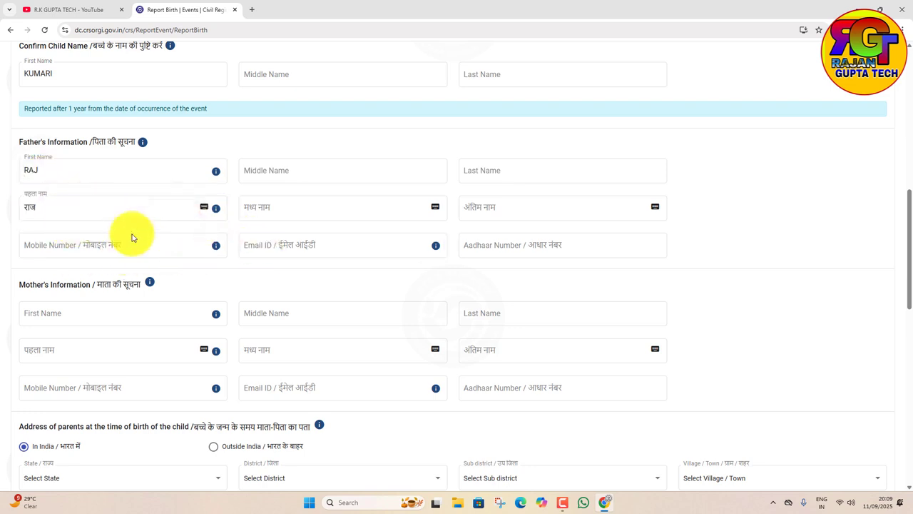
# Enter the mother's first name in the Mother's Information section and let it be transliterated into the Hindi first name field.
pyautogui.click(501, 250)
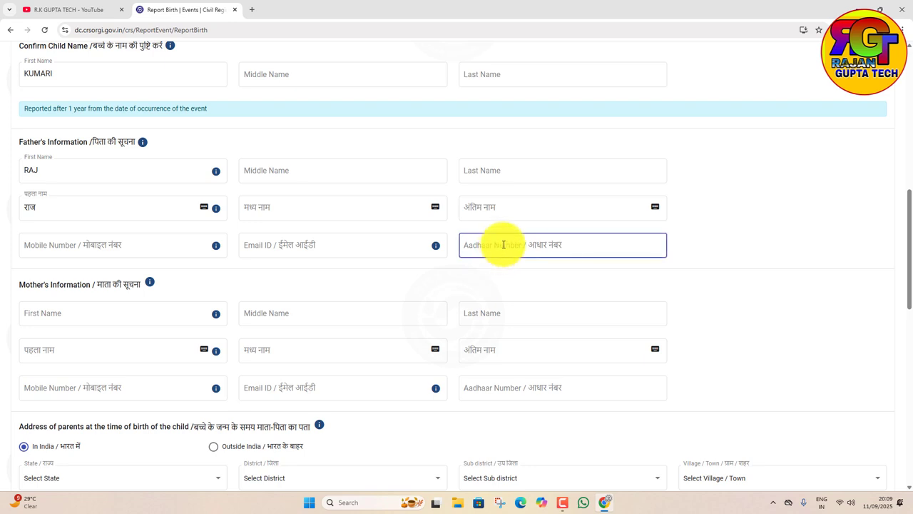
pyautogui.scroll(-2, 503, 245)
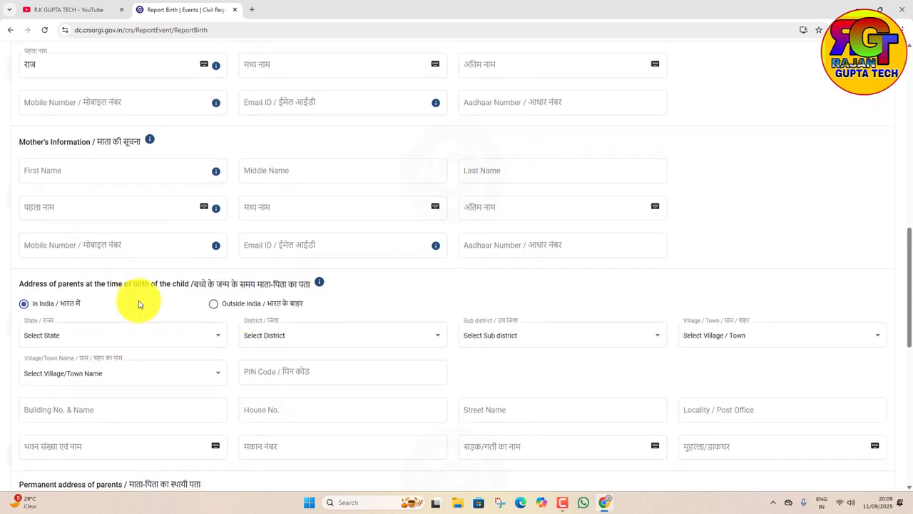
pyautogui.click(49, 166)
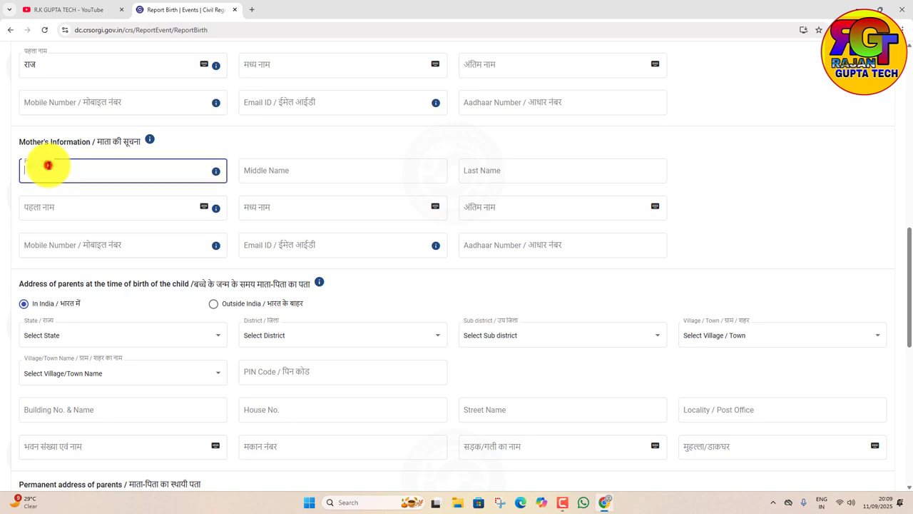
pyautogui.write('RANI')
pyautogui.click(216, 230)
pyautogui.click(57, 207)
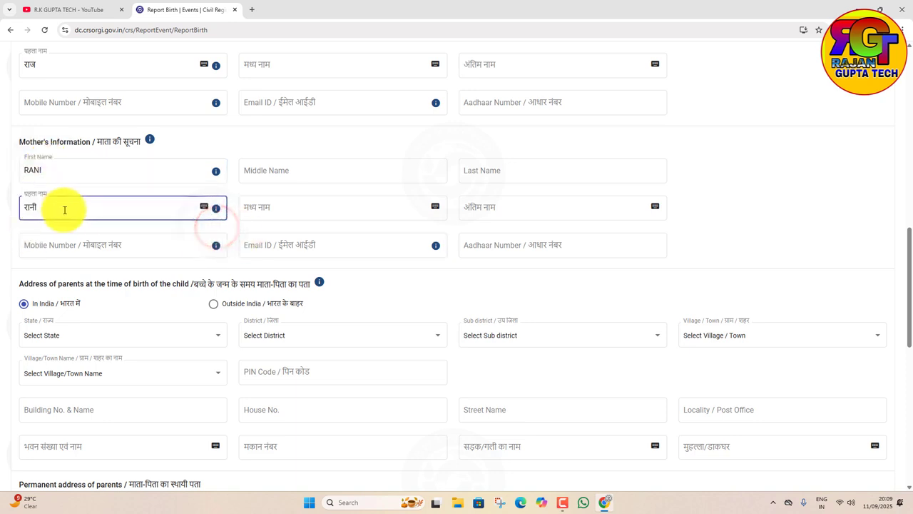
pyautogui.click(485, 244)
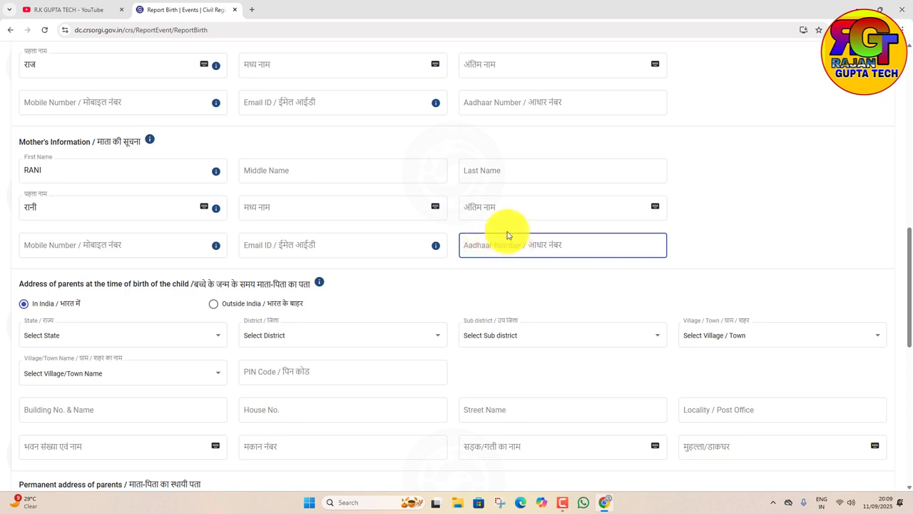
pyautogui.scroll(-2, 464, 257)
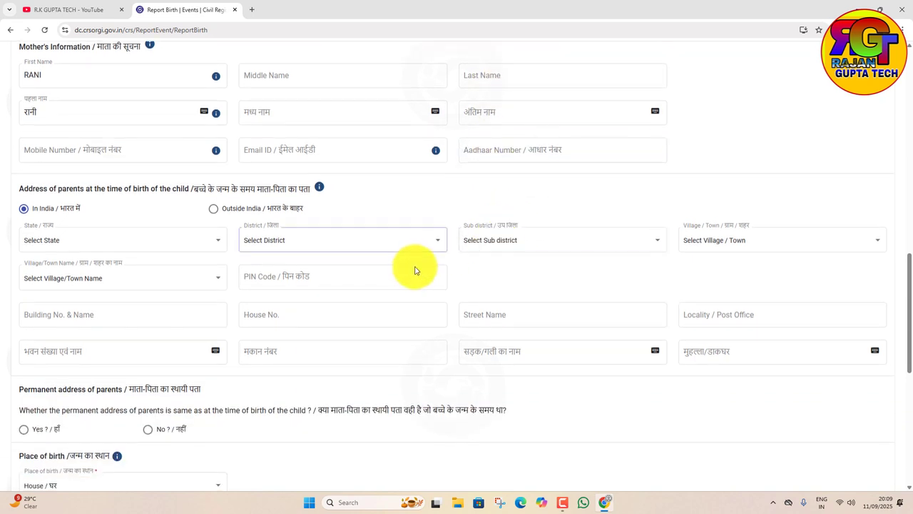
pyautogui.scroll(3, 285, 250)
pyautogui.click(137, 146)
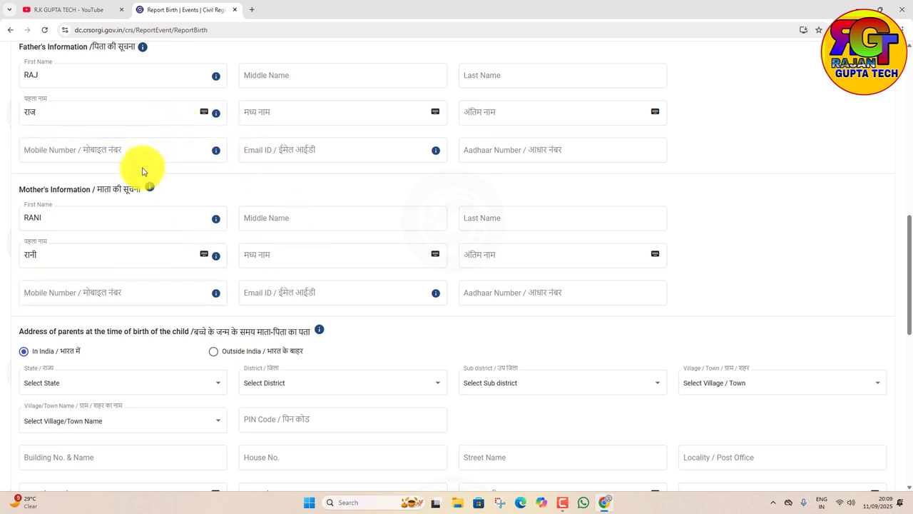
pyautogui.scroll(-2, 243, 321)
pyautogui.click(254, 329)
pyautogui.scroll(-2, 253, 329)
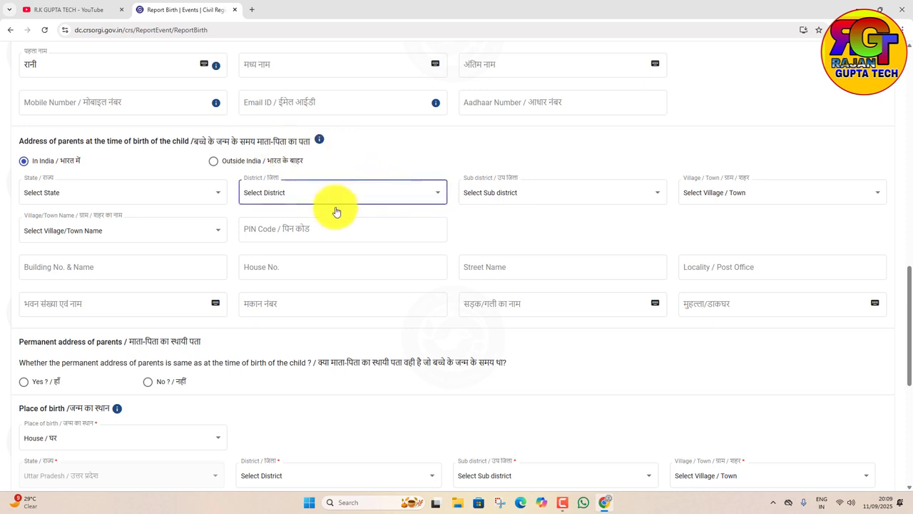
# Set the parents' address at the time of birth to state Uttar Pradesh and district Ambedkar Nagar.
pyautogui.scroll(-1, 332, 207)
pyautogui.click(135, 142)
pyautogui.scroll(-3, 86, 207)
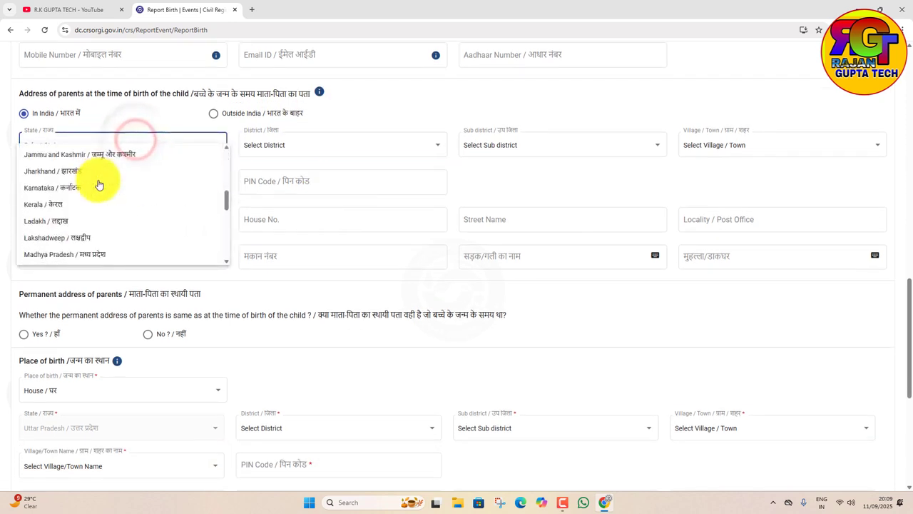
pyautogui.scroll(-5, 78, 207)
pyautogui.click(69, 227)
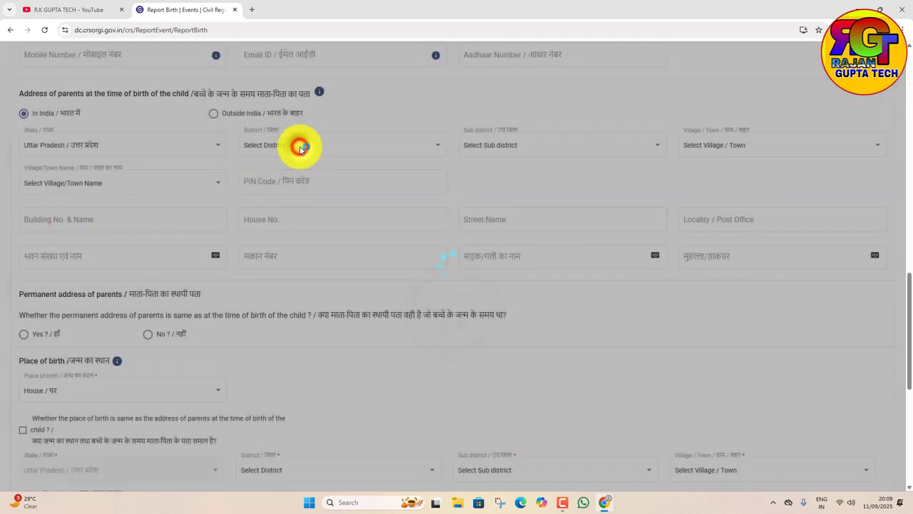
pyautogui.click(300, 145)
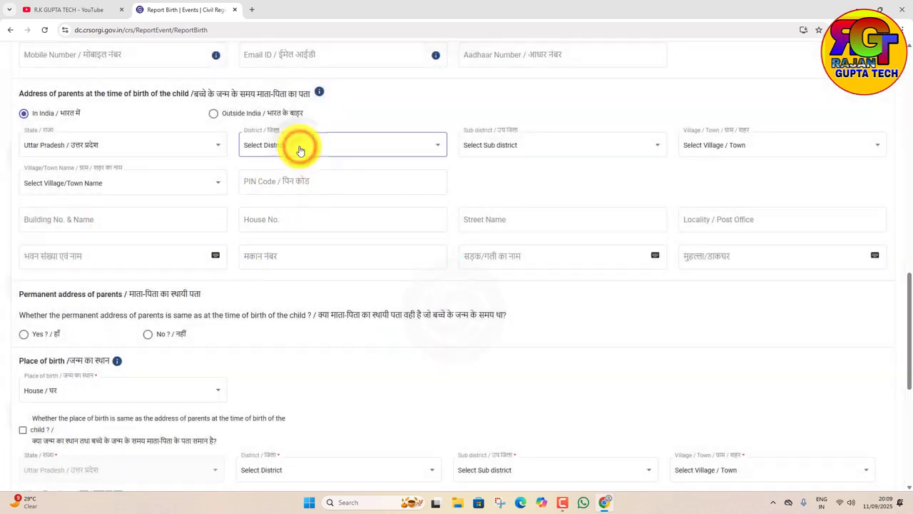
pyautogui.click(300, 146)
pyautogui.click(341, 203)
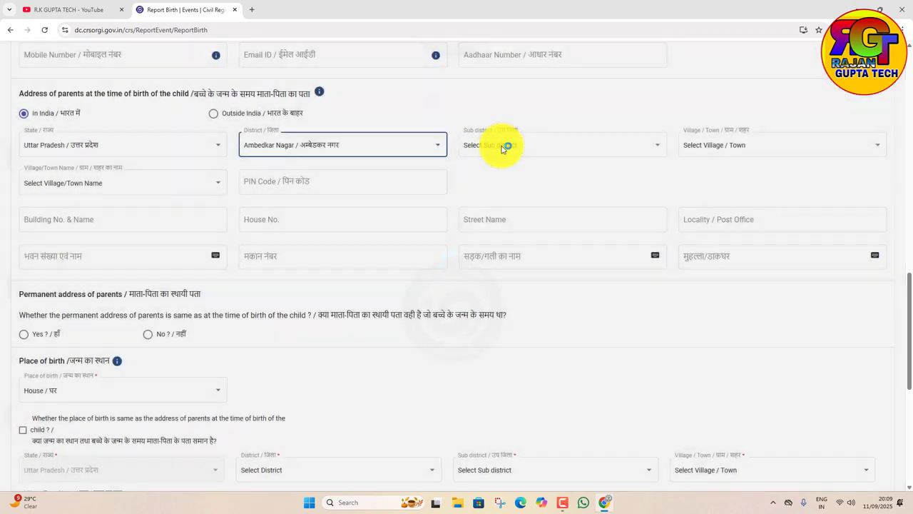
# Set the parents' sub-district to Jalalpur, the locality type to Village and the village name to Ajmalpur.
pyautogui.click(504, 146)
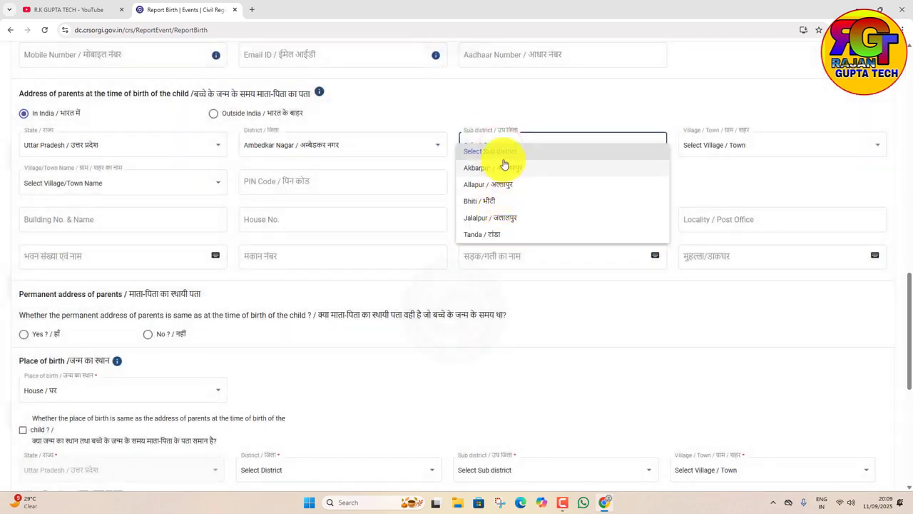
pyautogui.click(490, 218)
pyautogui.click(705, 147)
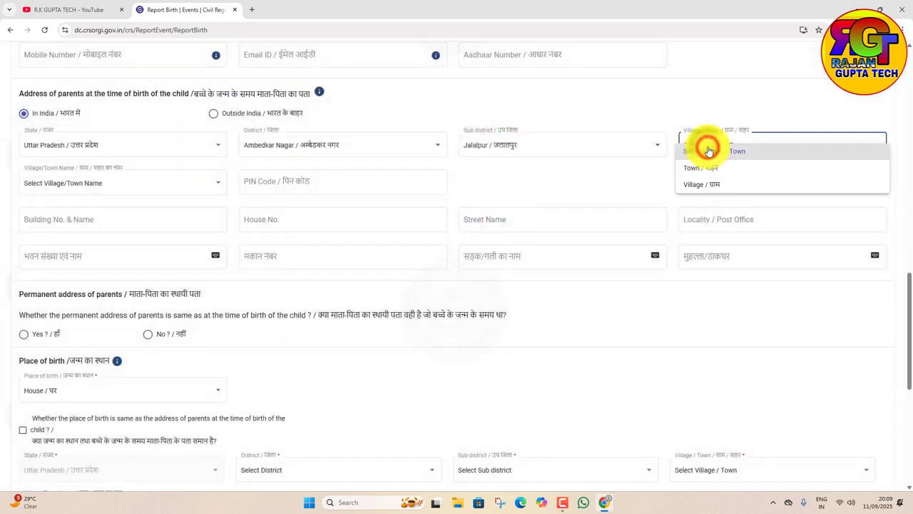
pyautogui.click(701, 185)
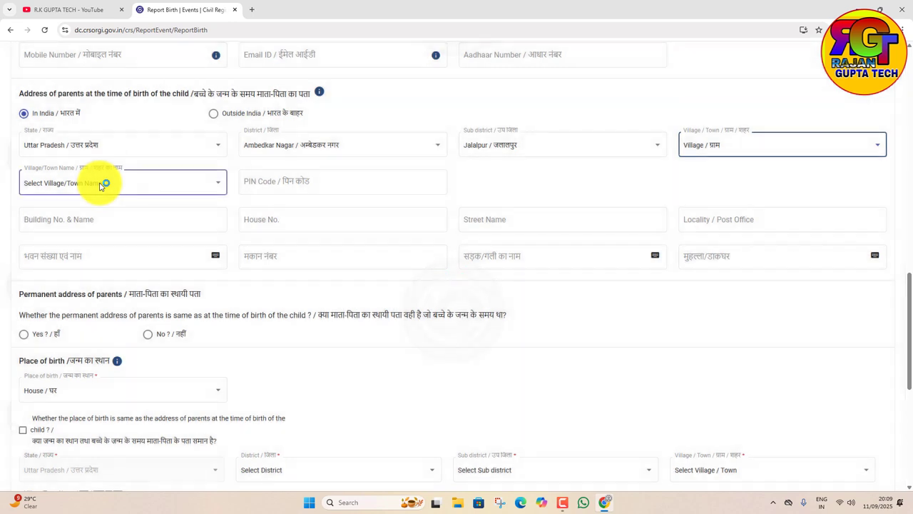
pyautogui.click(100, 184)
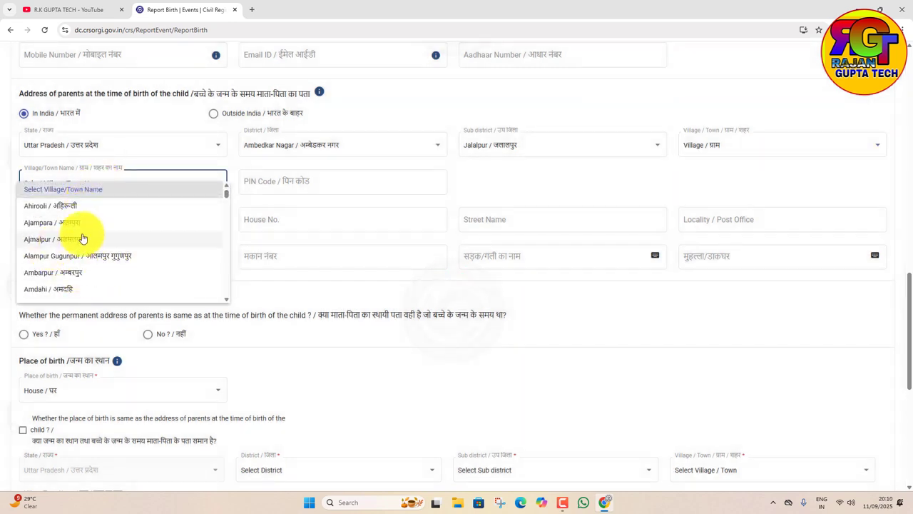
pyautogui.click(57, 239)
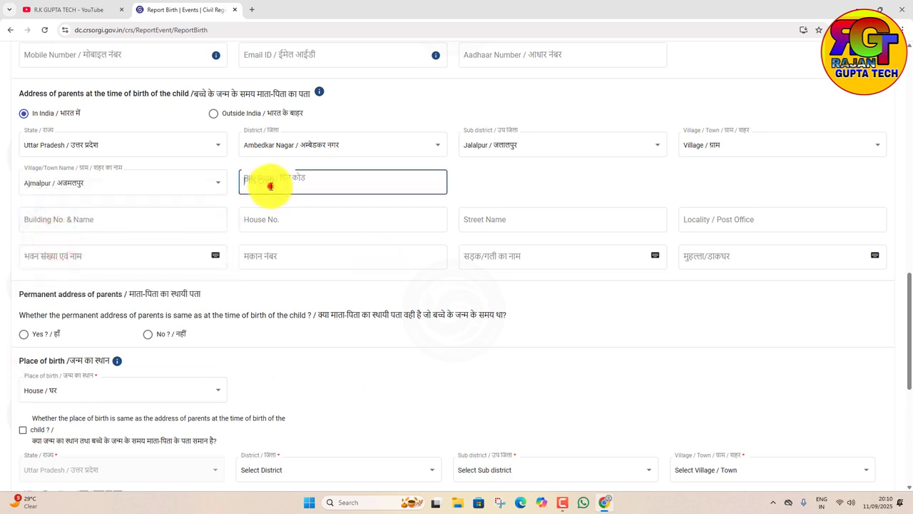
# Enter the postal PIN code of the parents' address and mark their permanent address as the same as at the child's birth.
pyautogui.click(266, 183)
pyautogui.write('2580')
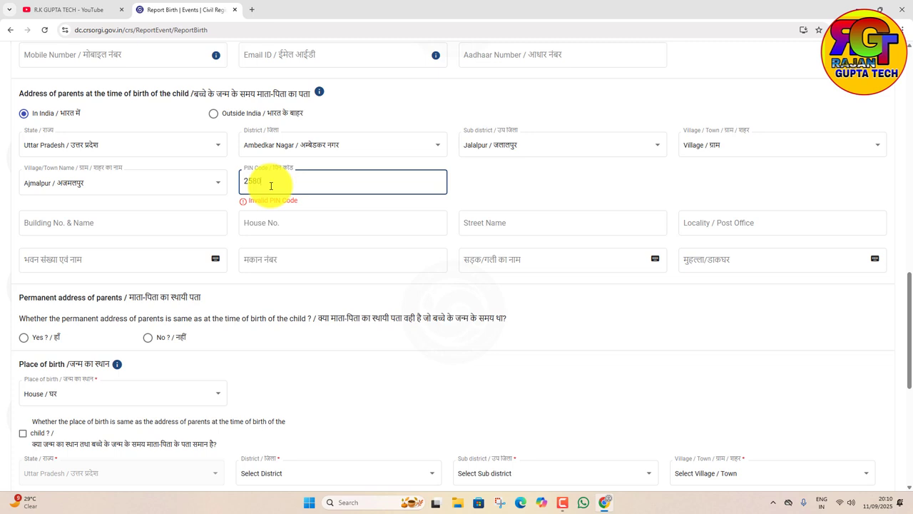
pyautogui.write('98')
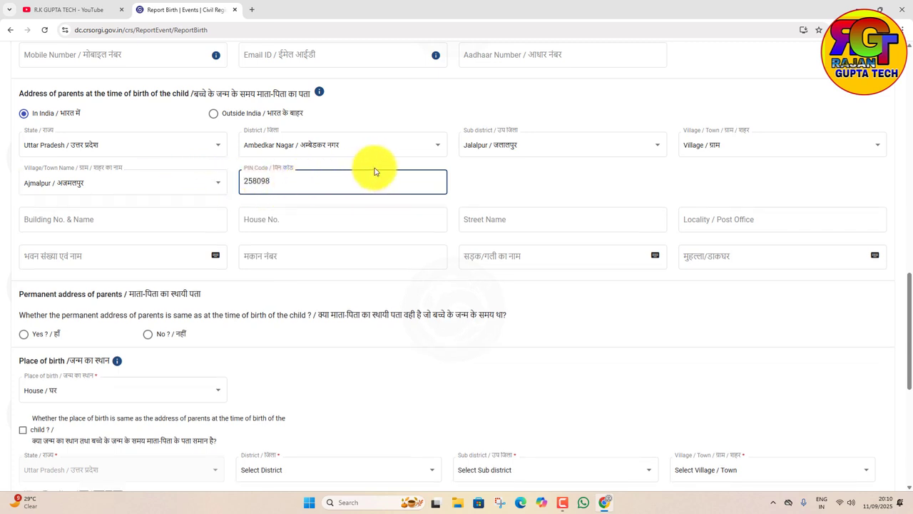
pyautogui.scroll(-1, 299, 183)
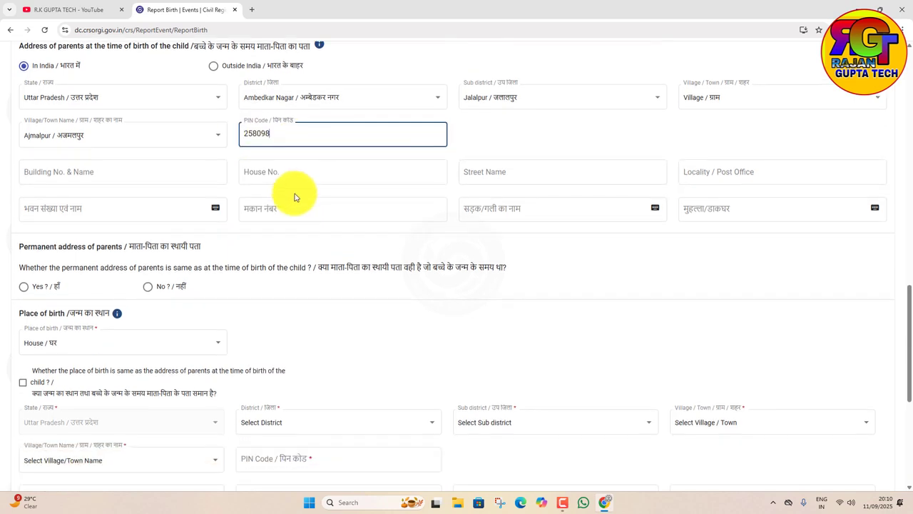
pyautogui.scroll(-3, 295, 197)
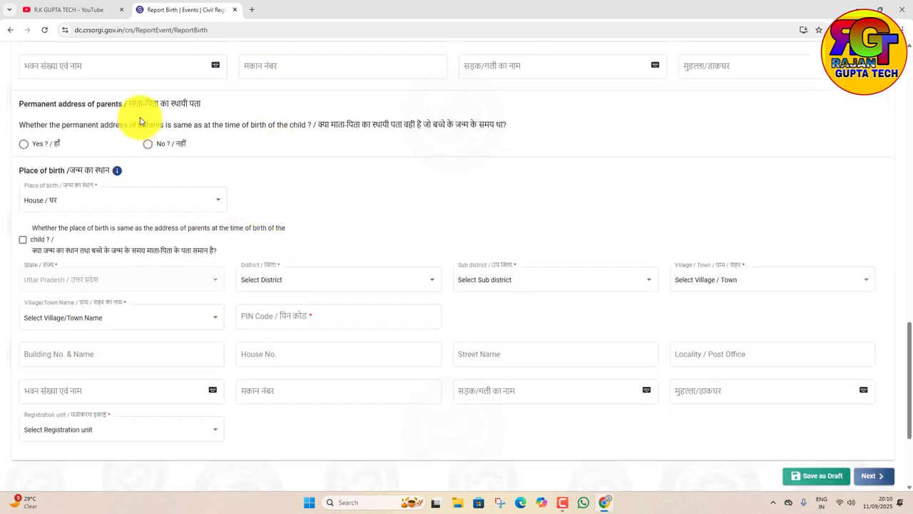
pyautogui.scroll(2, 179, 146)
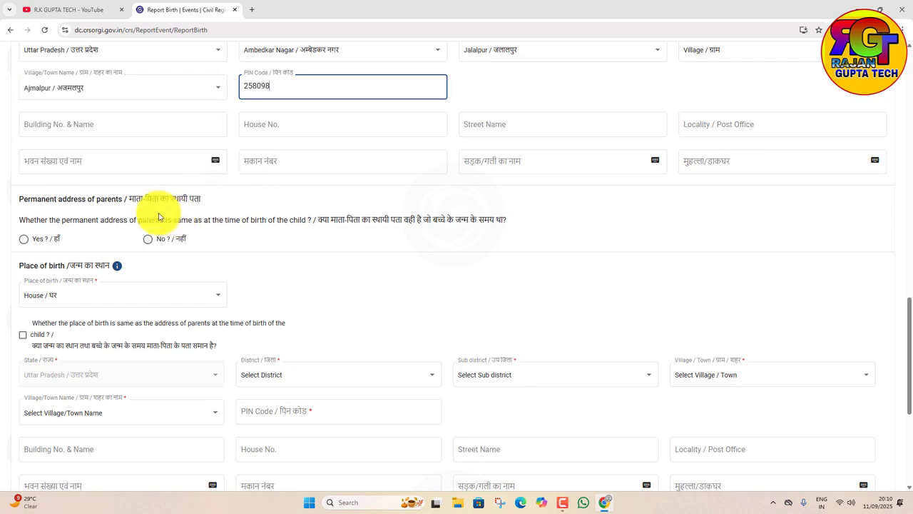
pyautogui.click(25, 239)
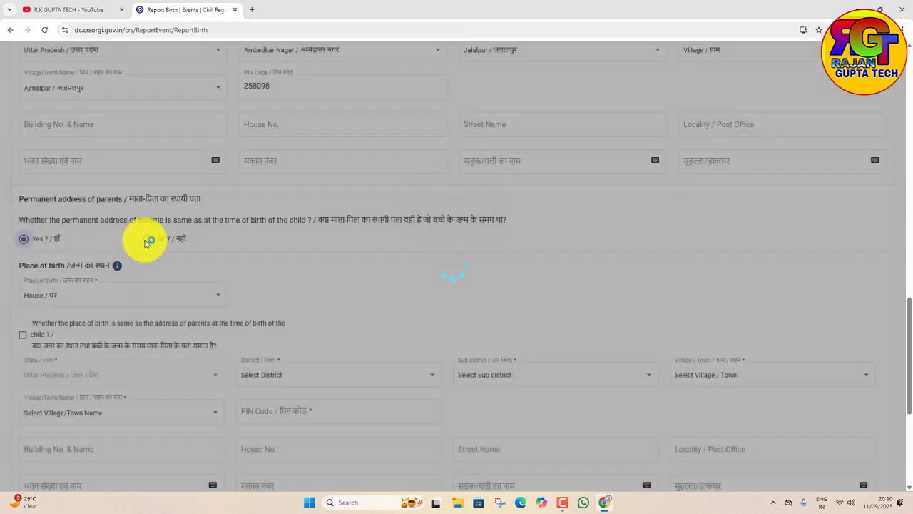
# Keep House as the place of birth and mark it as the same as the parents' address at the time of birth.
pyautogui.scroll(-2, 144, 241)
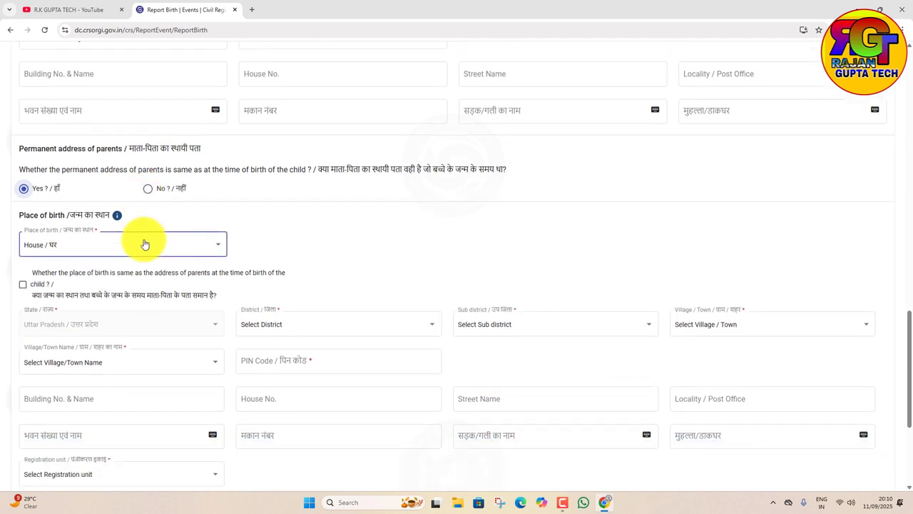
pyautogui.click(137, 207)
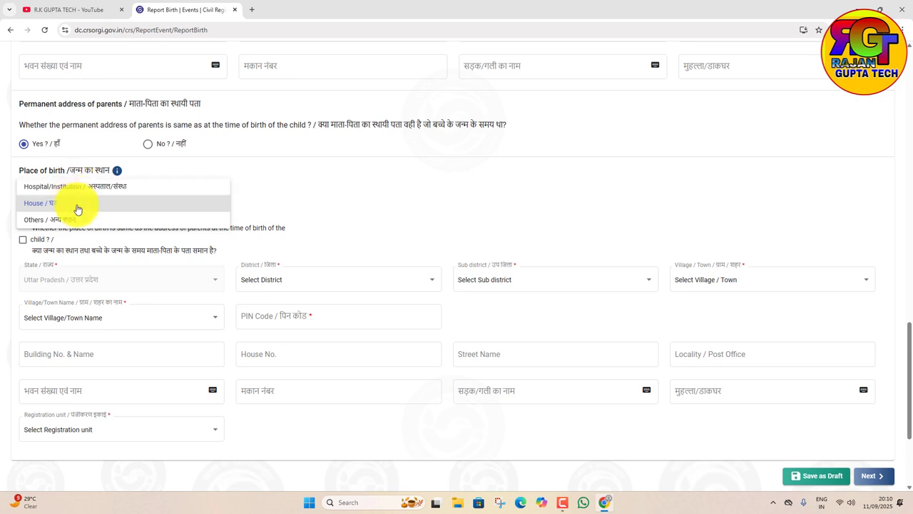
pyautogui.click(254, 202)
pyautogui.scroll(-2, 71, 245)
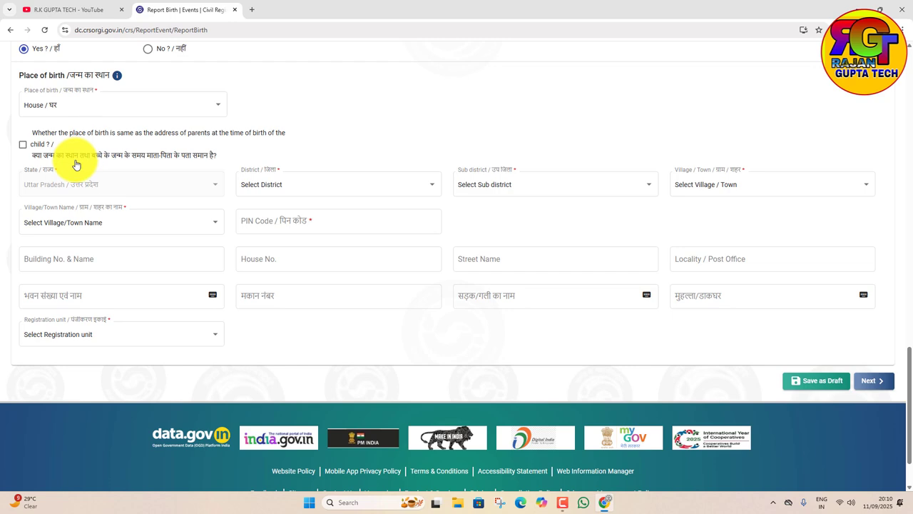
pyautogui.click(22, 145)
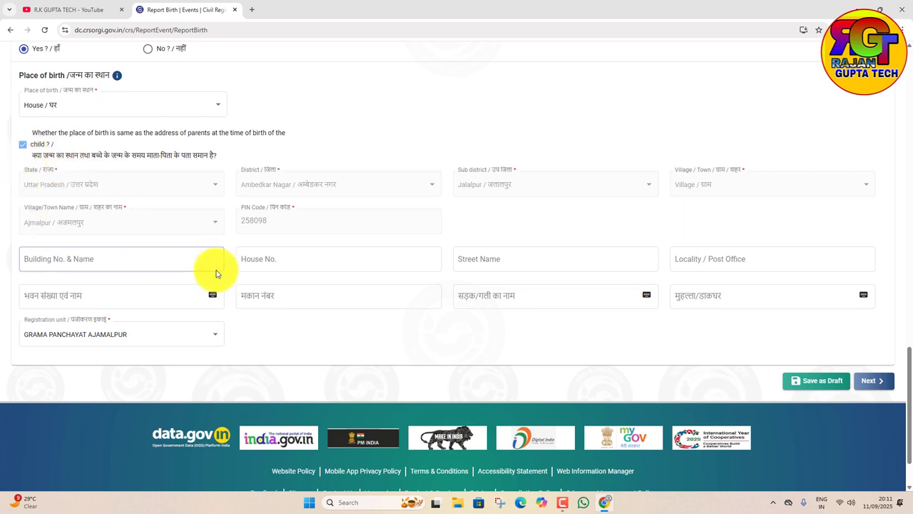
# Choose GRAMA PANCHAYAT AJAMALPUR as the registration unit and continue to the Statistical Information section.
pyautogui.scroll(-1, 214, 266)
pyautogui.click(262, 234)
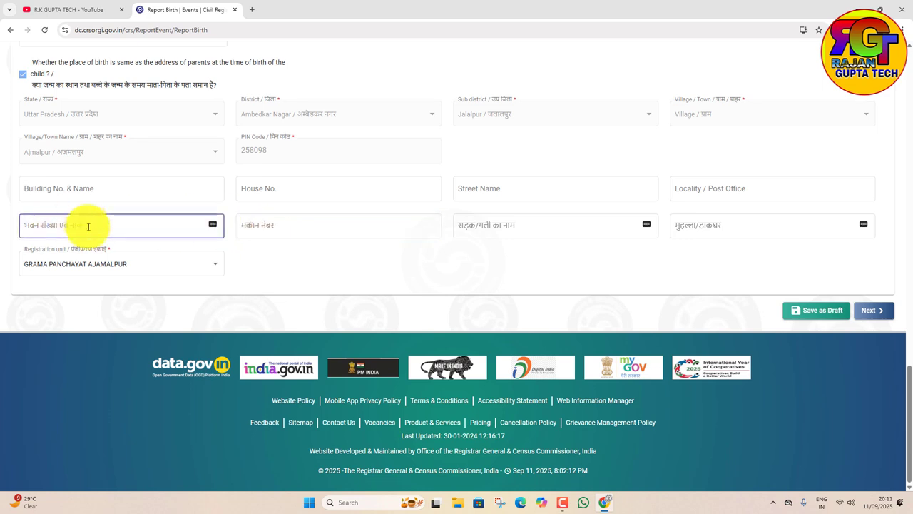
pyautogui.click(69, 268)
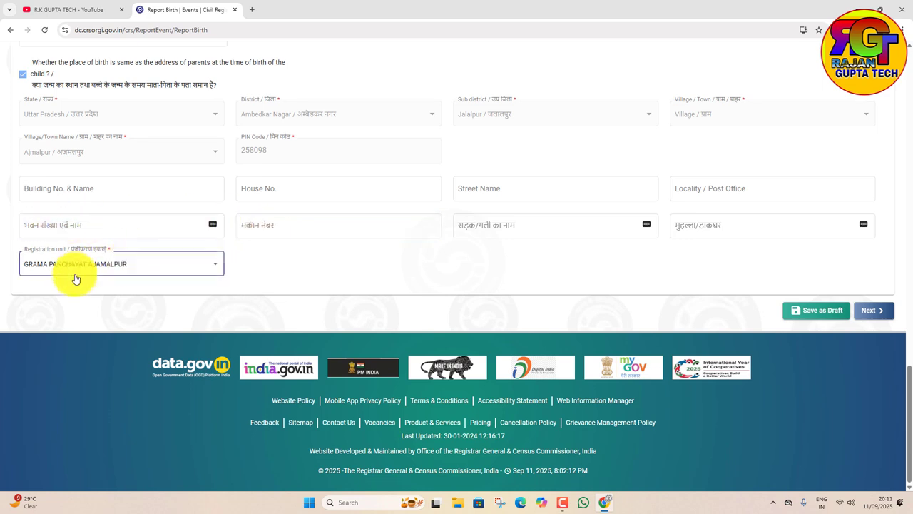
pyautogui.click(140, 265)
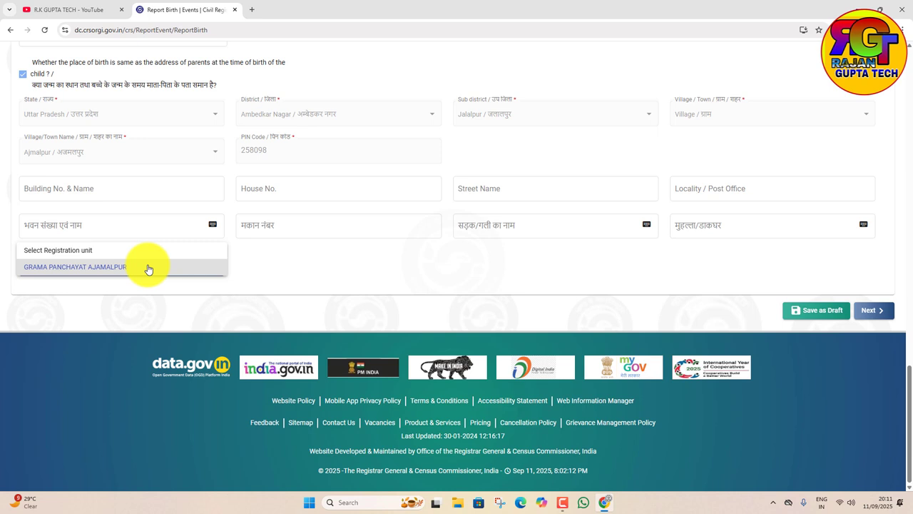
pyautogui.click(144, 265)
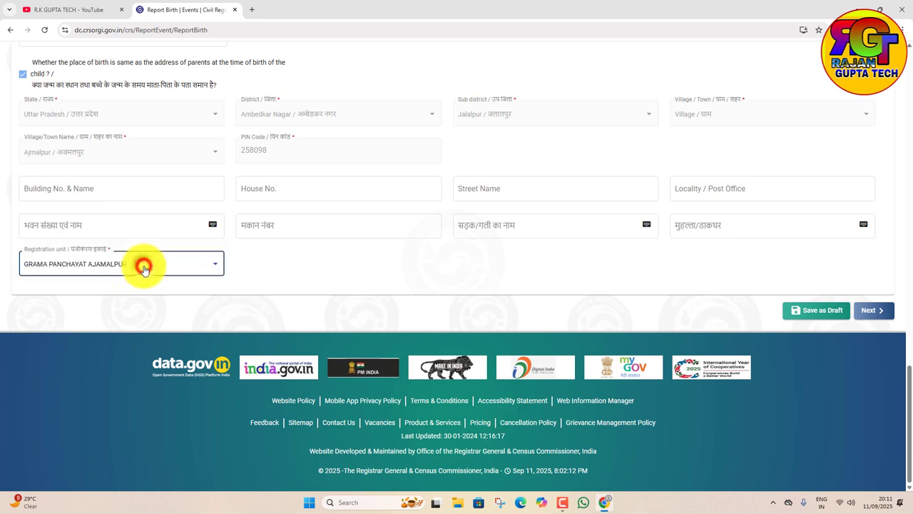
pyautogui.click(877, 314)
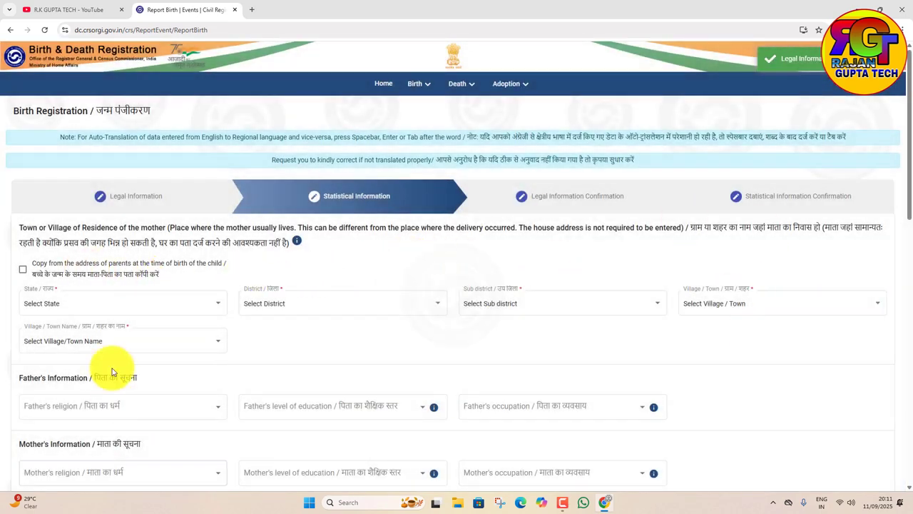
# Copy the parents' address at the time of birth into the mother's town or village of residence.
pyautogui.scroll(-1, 271, 302)
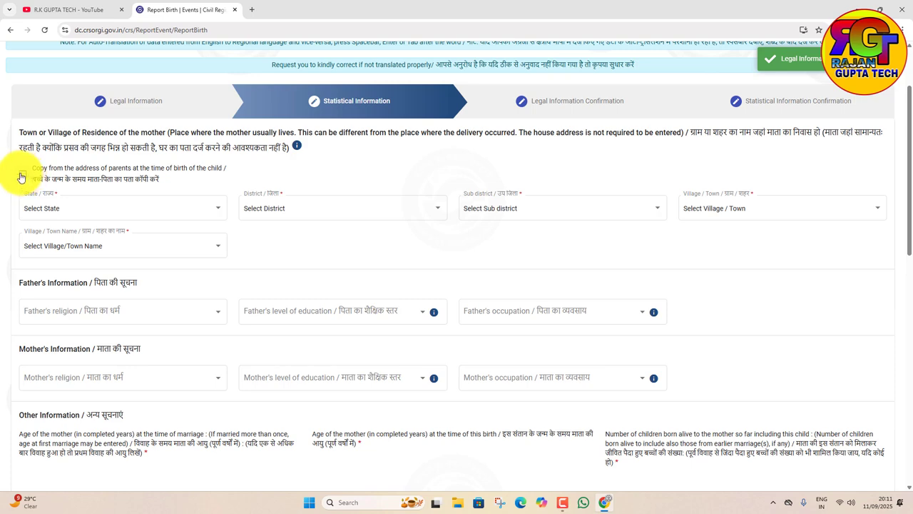
pyautogui.click(22, 175)
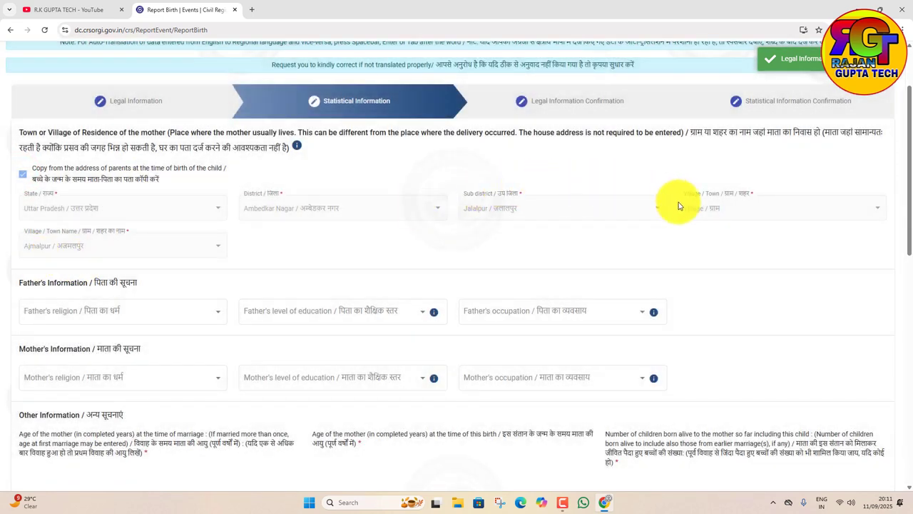
pyautogui.scroll(-2, 221, 244)
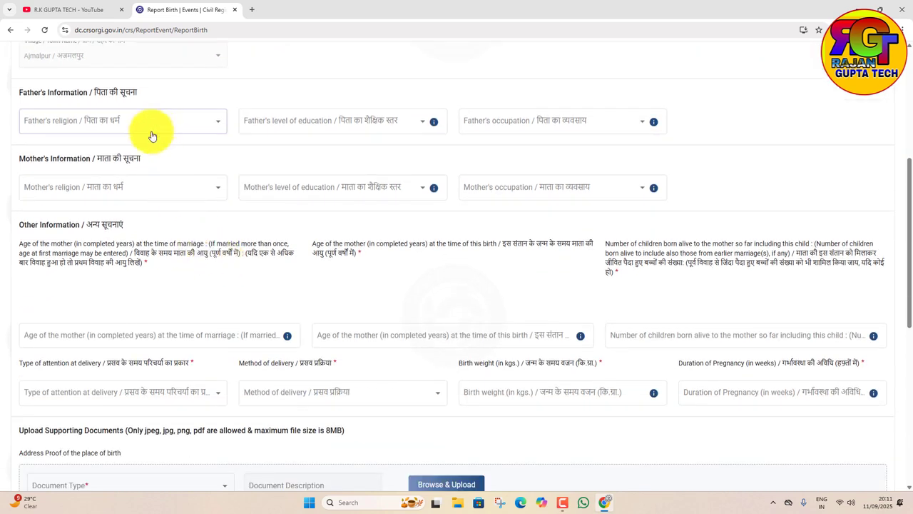
# Set the father's religion to Hindu, level of education to Diploma/Certificate and occupation to Employer.
pyautogui.click(155, 121)
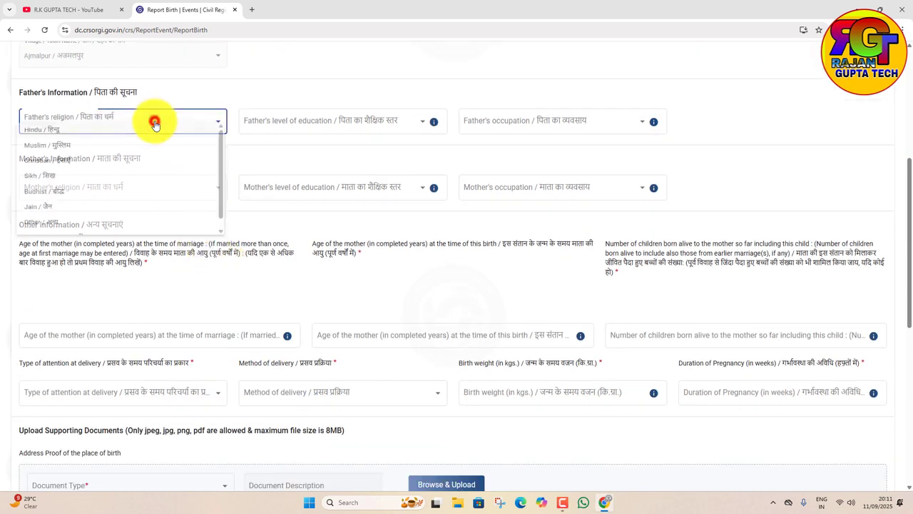
pyautogui.click(85, 133)
pyautogui.click(330, 133)
pyautogui.scroll(-2, 307, 196)
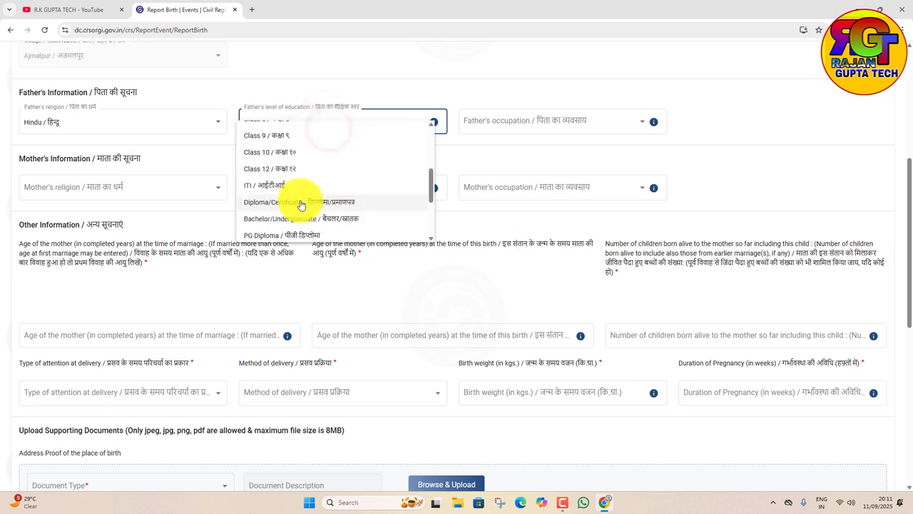
pyautogui.click(301, 204)
pyautogui.click(530, 118)
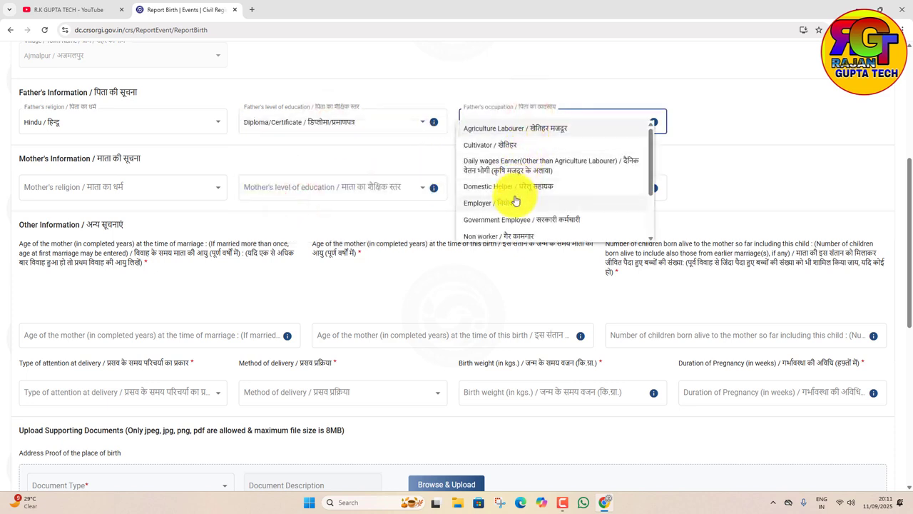
pyautogui.click(515, 203)
# Set the mother's religion to Hindu, level of education to Diploma/Certificate and occupation to Domestic Helper.
pyautogui.click(116, 188)
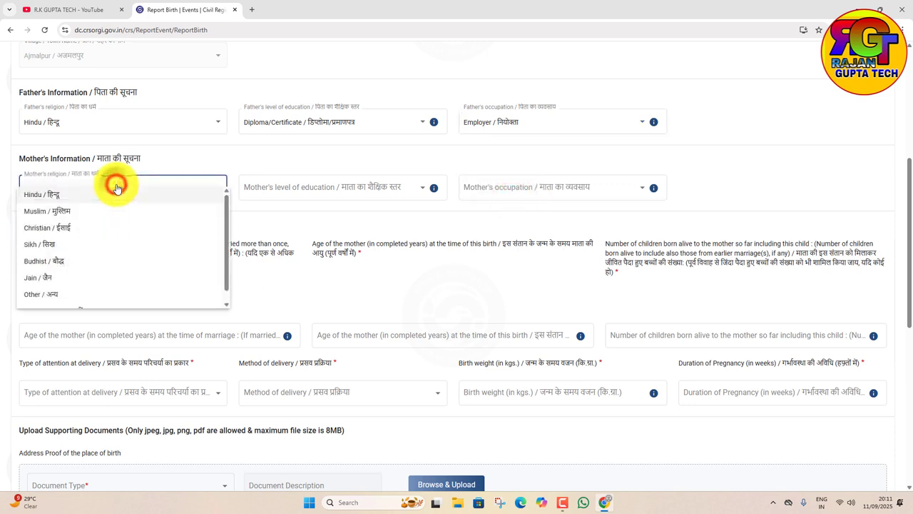
pyautogui.scroll(-1, 96, 239)
pyautogui.scroll(1, 77, 204)
pyautogui.click(55, 194)
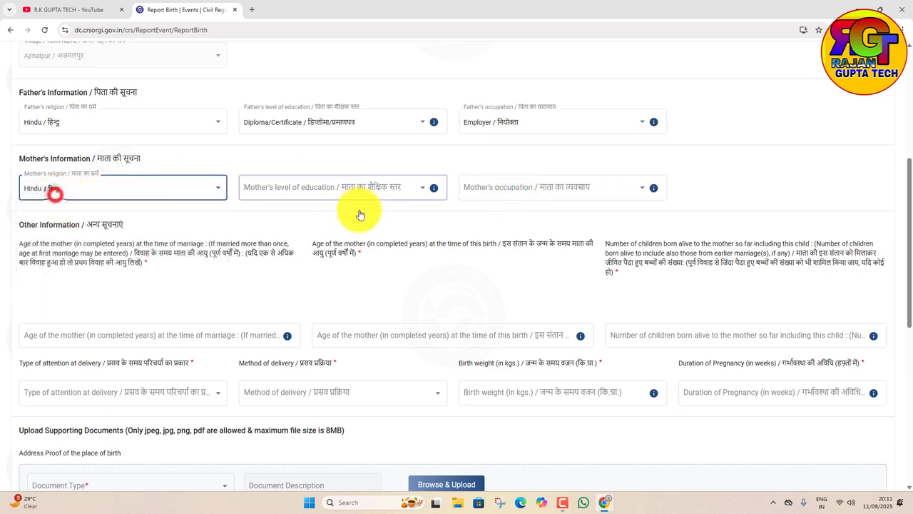
pyautogui.click(387, 185)
pyautogui.scroll(-3, 360, 253)
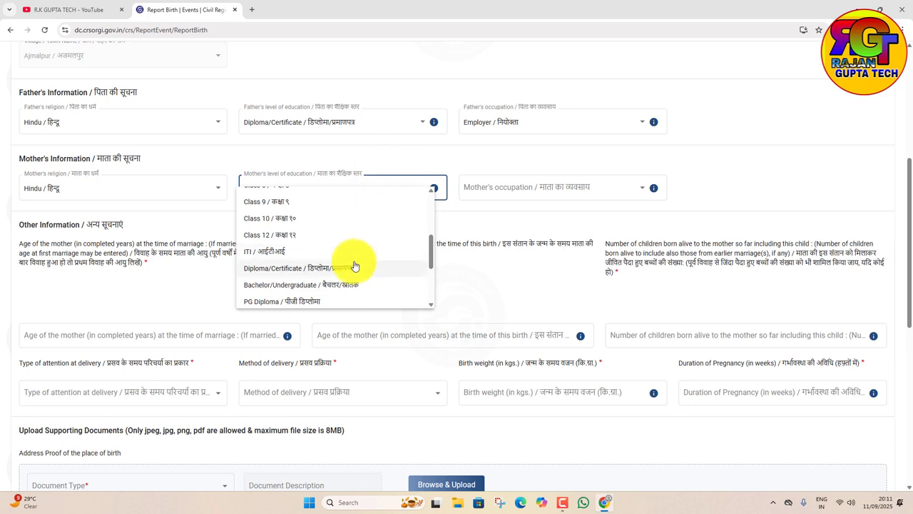
pyautogui.click(353, 264)
pyautogui.click(483, 185)
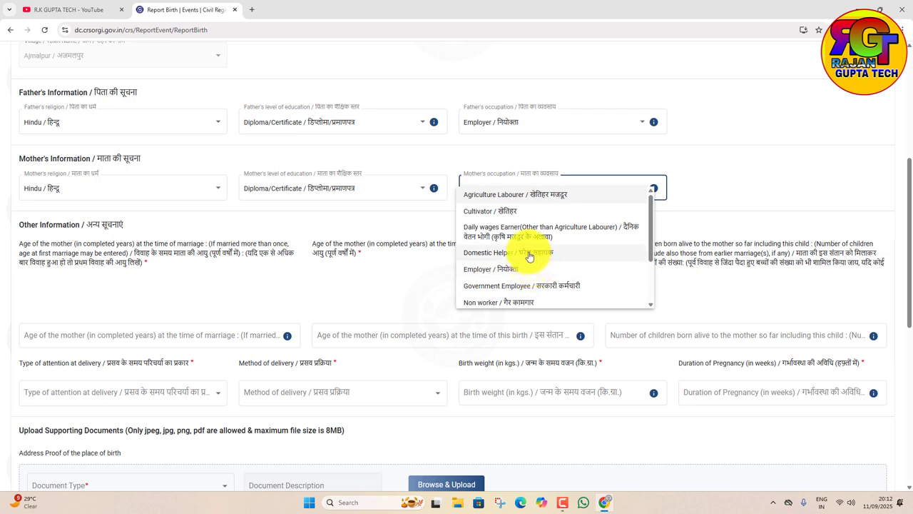
pyautogui.scroll(-1, 529, 257)
pyautogui.scroll(-2, 521, 263)
pyautogui.scroll(4, 516, 267)
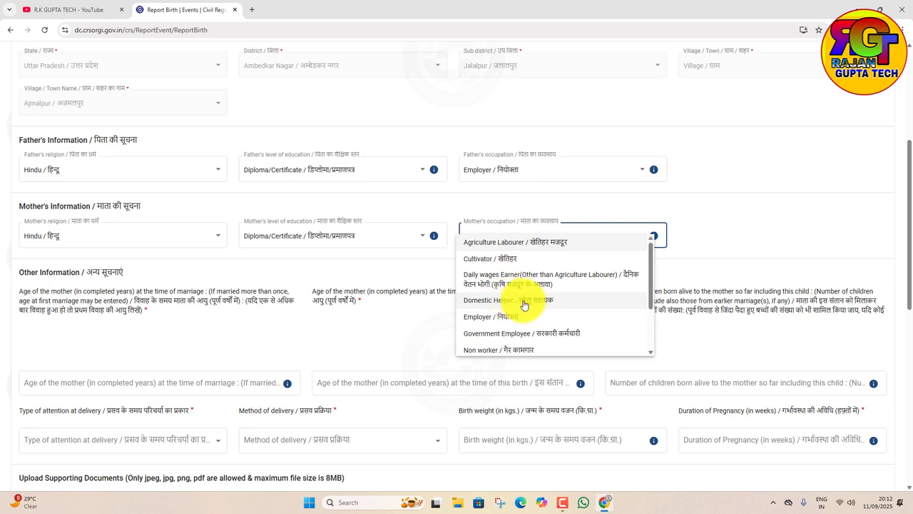
pyautogui.click(524, 303)
# Enter the mother's age as 20 at the time of marriage and 24 at the time of this birth.
pyautogui.scroll(-3, 281, 300)
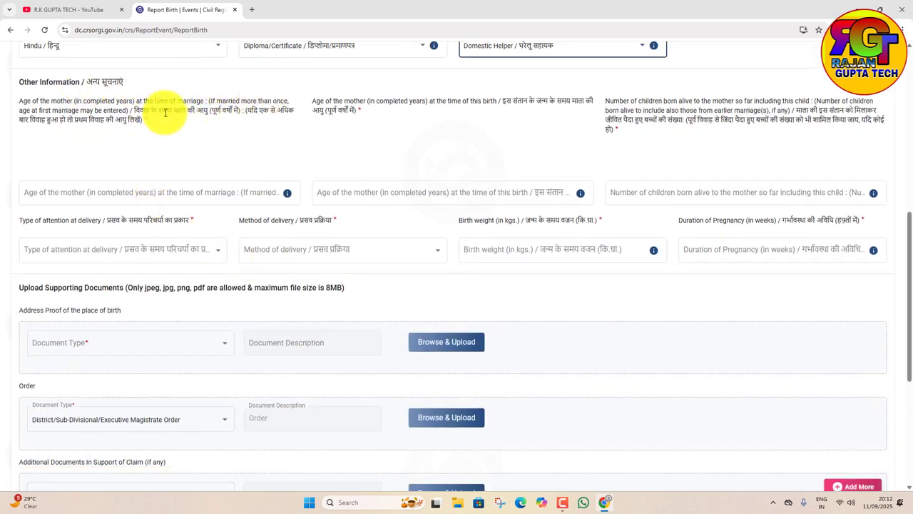
pyautogui.click(118, 188)
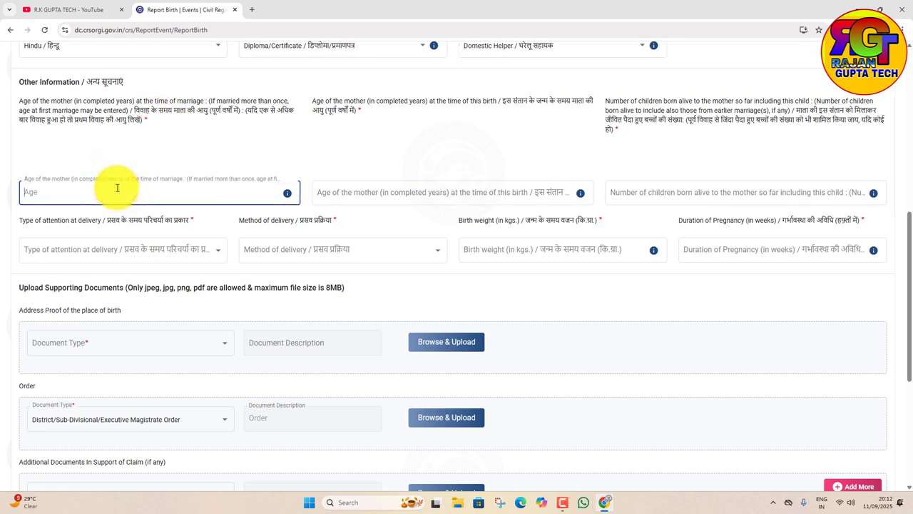
pyautogui.write('20')
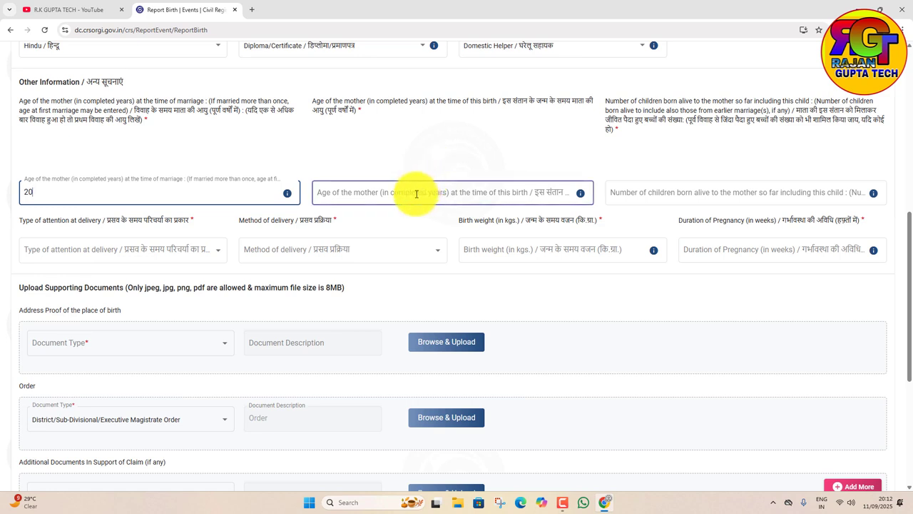
pyautogui.click(417, 191)
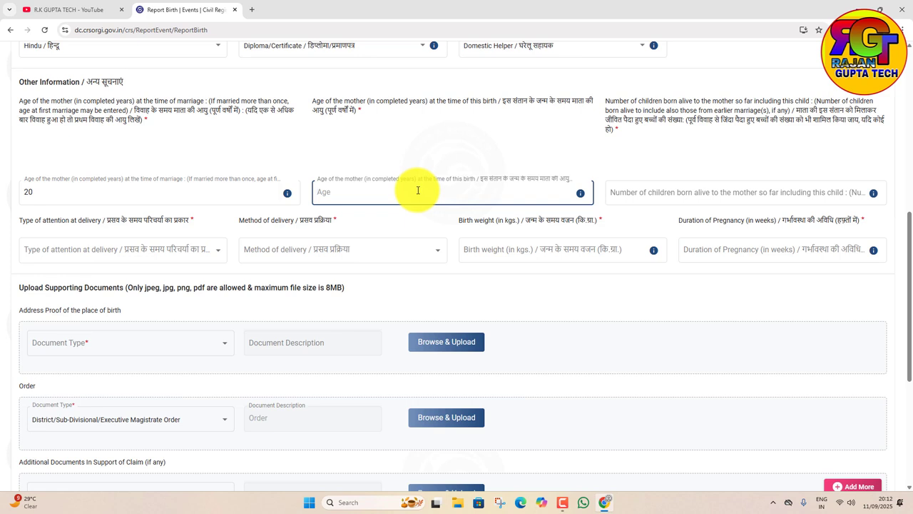
pyautogui.write('24')
# Enter 1 as the number of children born alive to the mother, including this child.
pyautogui.click(652, 194)
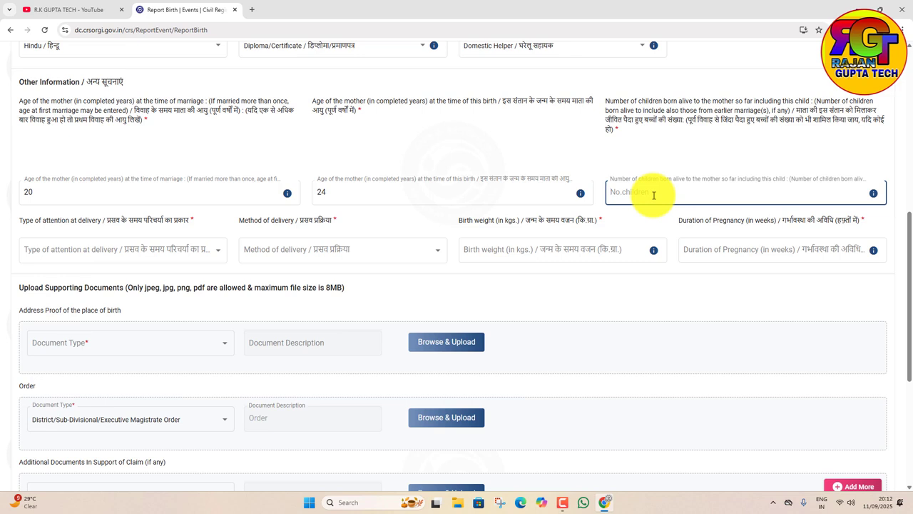
pyautogui.write('1')
pyautogui.press('BackSpace')
pyautogui.write('4')
pyautogui.press('BackSpace')
pyautogui.write('1')
# Set the attention at delivery to Doctor, Nurse or Trained midwife and the method of delivery to Normal.
pyautogui.scroll(-1, 183, 247)
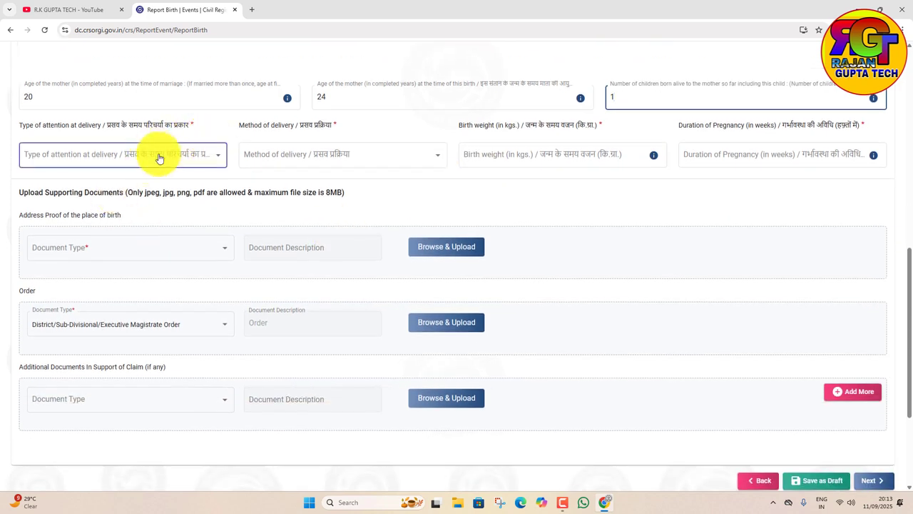
pyautogui.click(165, 160)
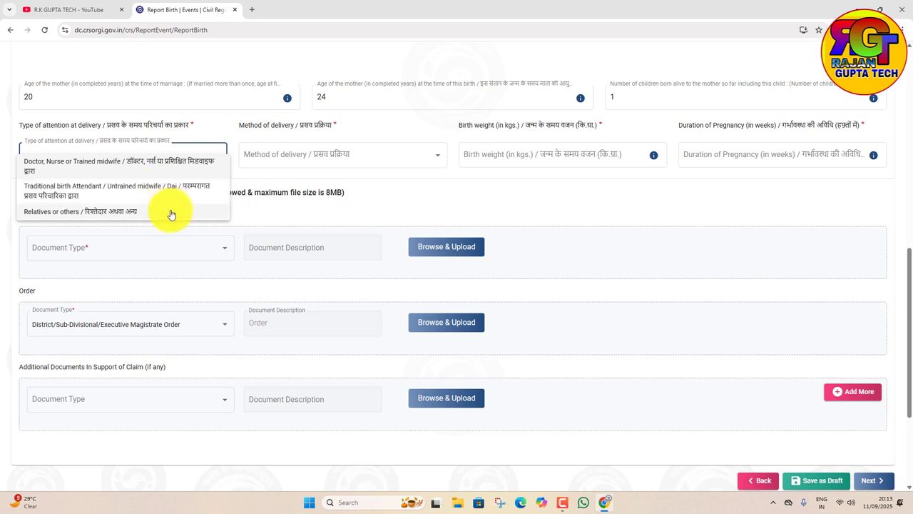
pyautogui.click(204, 162)
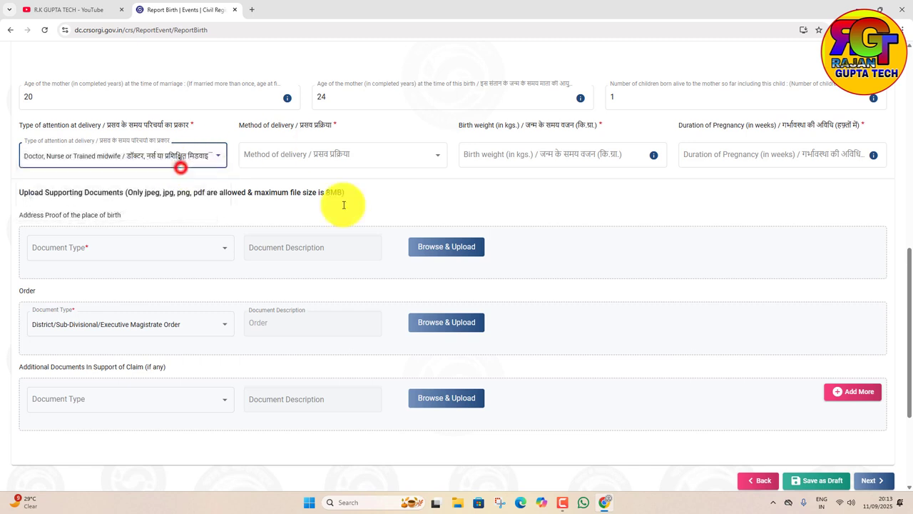
pyautogui.click(320, 163)
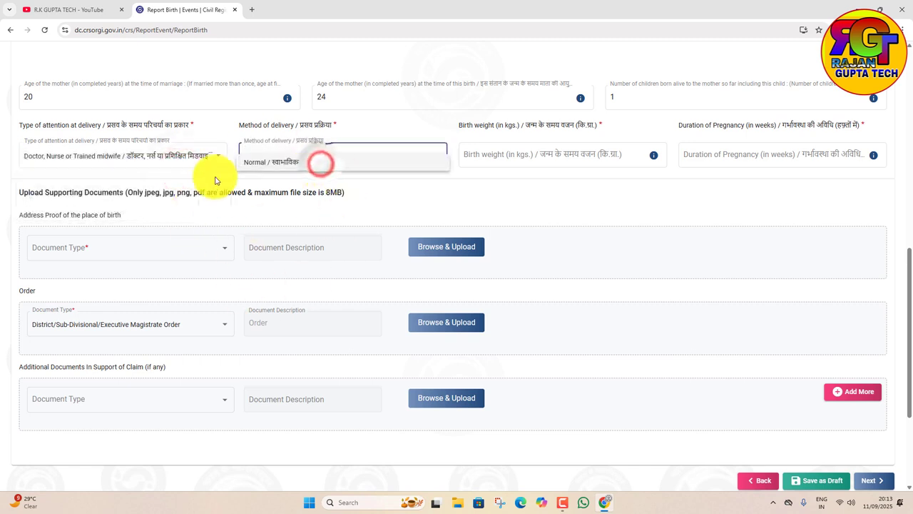
pyautogui.click(261, 160)
# Enter a birth weight of 3.5 kg and a pregnancy duration of 39 weeks.
pyautogui.click(542, 157)
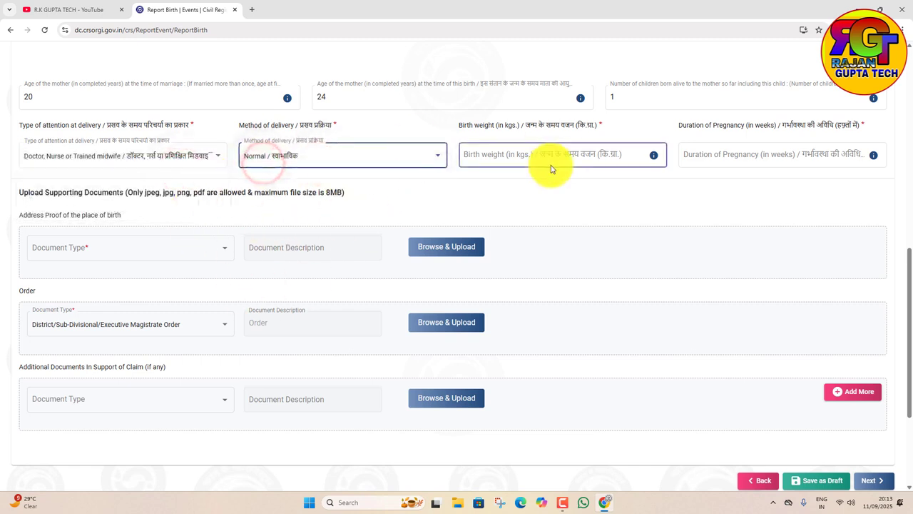
pyautogui.click(505, 155)
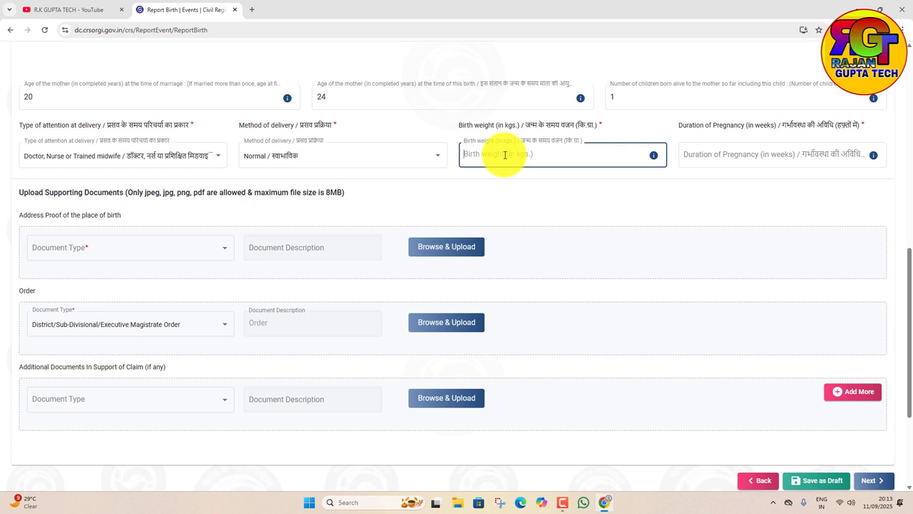
pyautogui.click(504, 154)
pyautogui.write('3')
pyautogui.press('BackSpace')
pyautogui.write('2')
pyautogui.press('BackSpace')
pyautogui.press('BackSpace')
pyautogui.write('3')
pyautogui.click(714, 154)
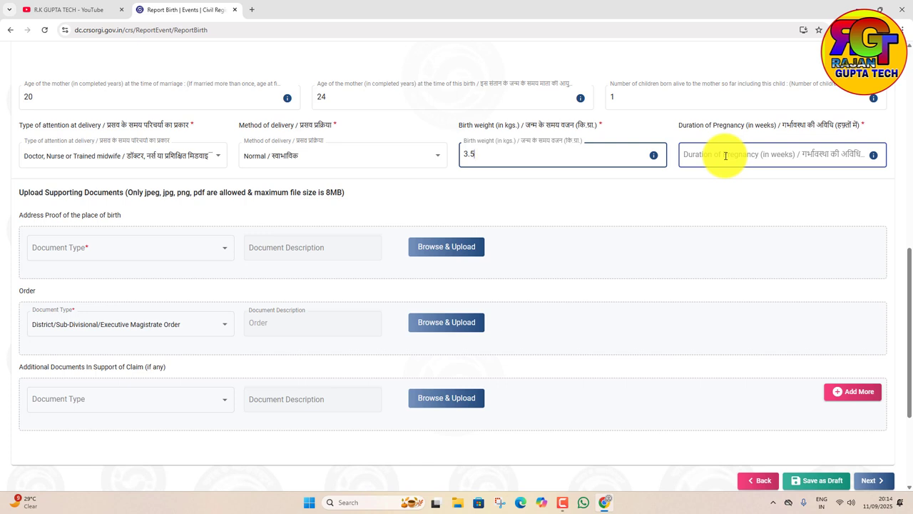
pyautogui.click(726, 155)
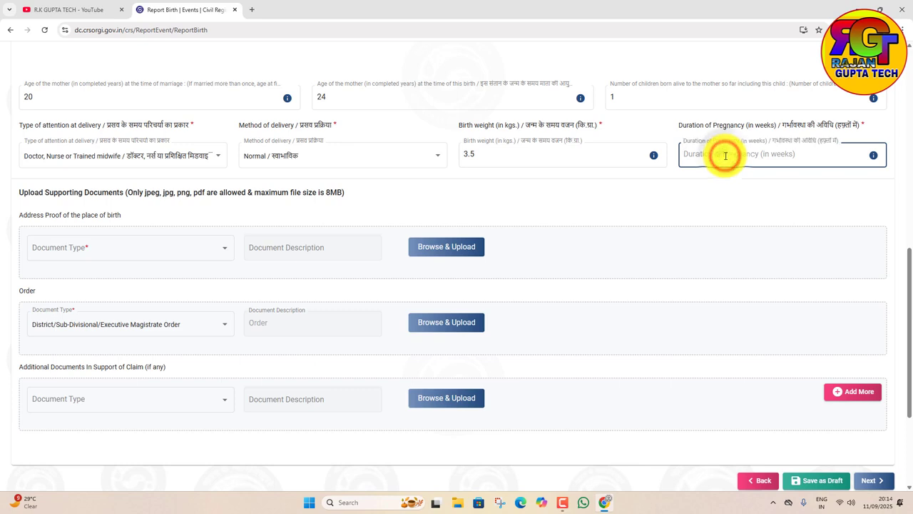
pyautogui.write('38')
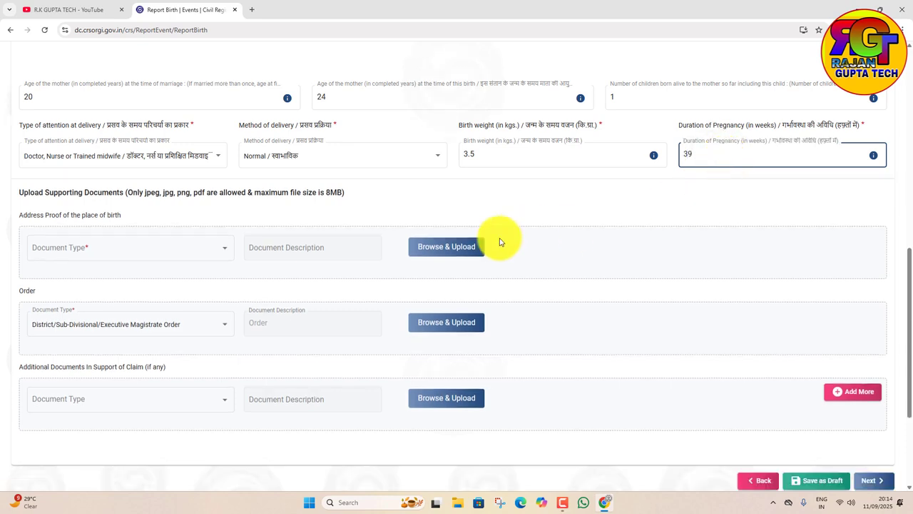
# Choose Voter ID as the document type for the address proof of the place of birth.
pyautogui.scroll(-2, 152, 197)
pyautogui.scroll(2, 141, 154)
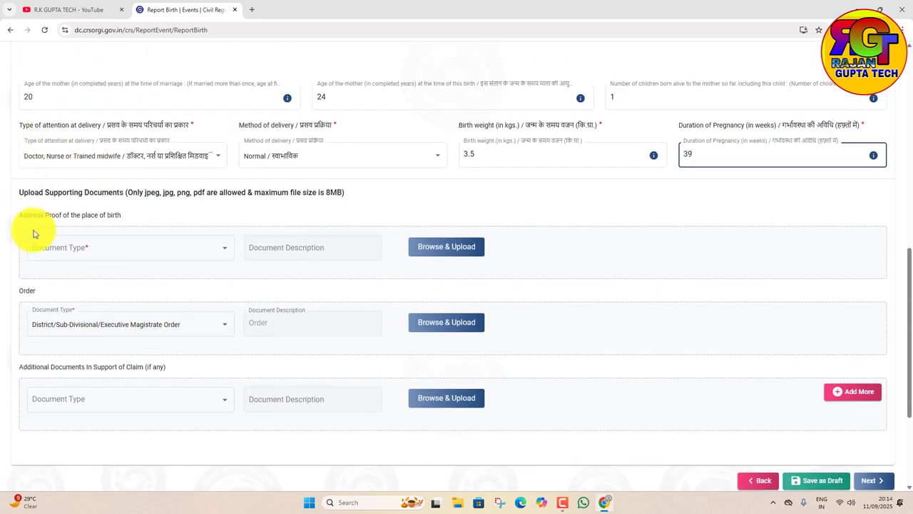
pyautogui.click(179, 248)
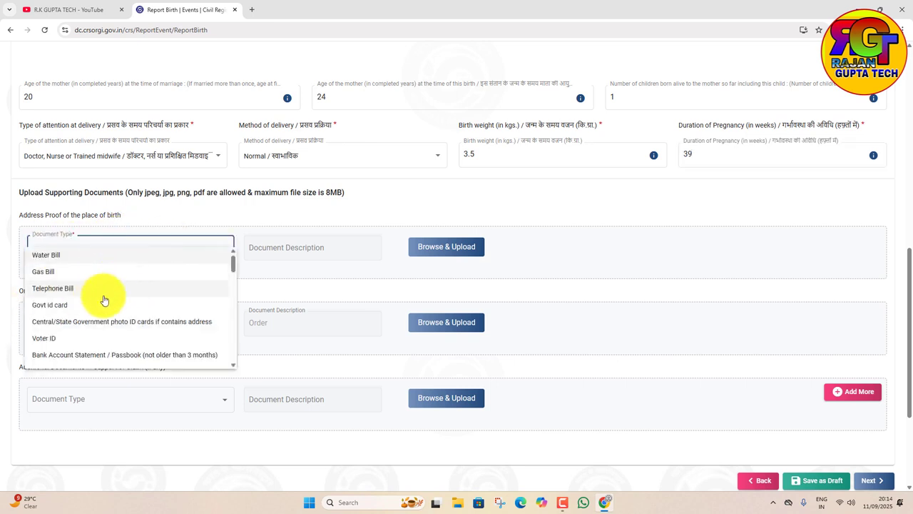
pyautogui.scroll(-1, 102, 302)
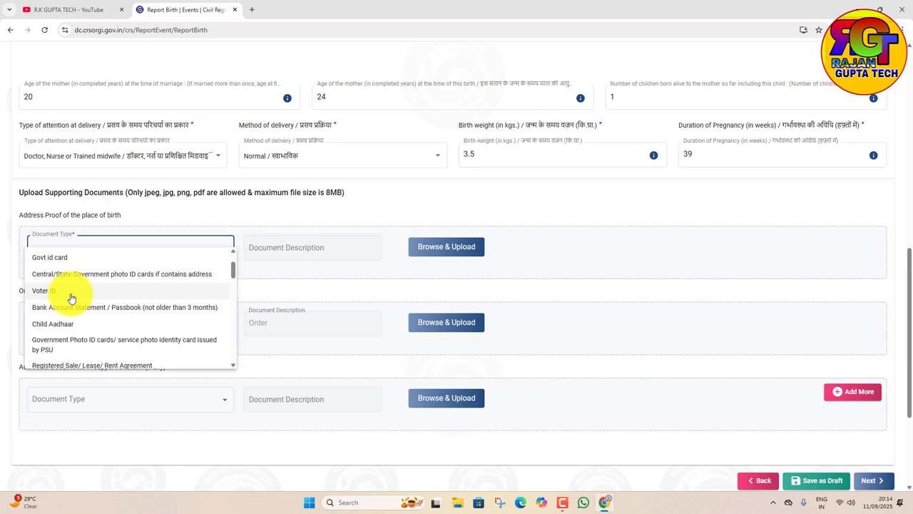
pyautogui.click(70, 292)
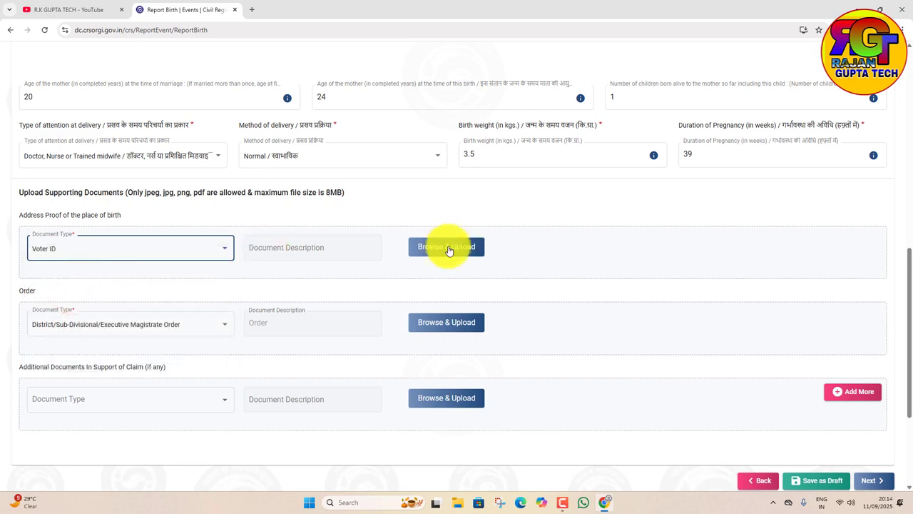
# Look through the R.K GUPTA TECH videos on YouTube for the birth certificate SDM order guide and return to the birth report form.
pyautogui.scroll(-2, 219, 313)
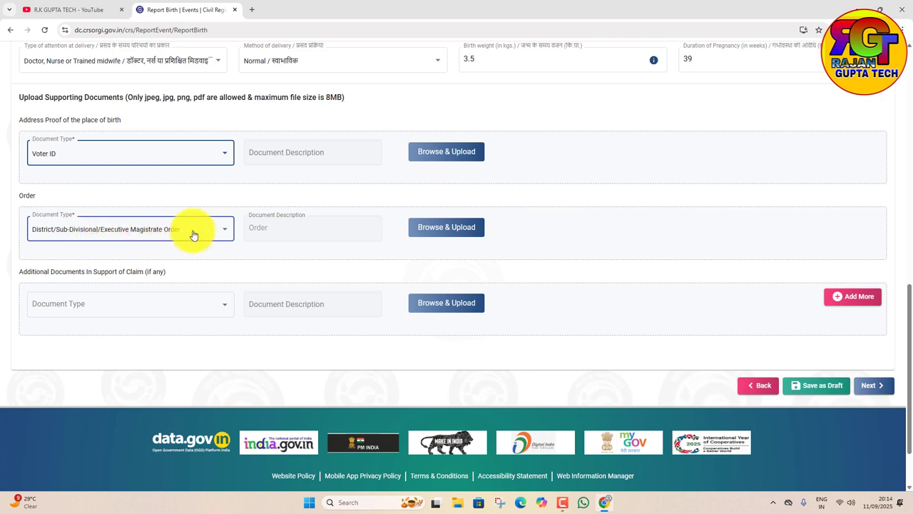
pyautogui.click(82, 9)
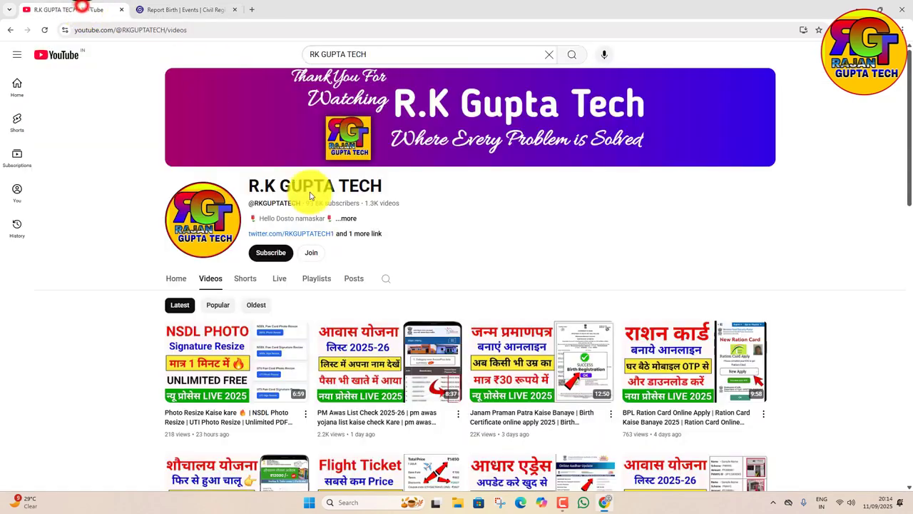
pyautogui.scroll(-7, 536, 399)
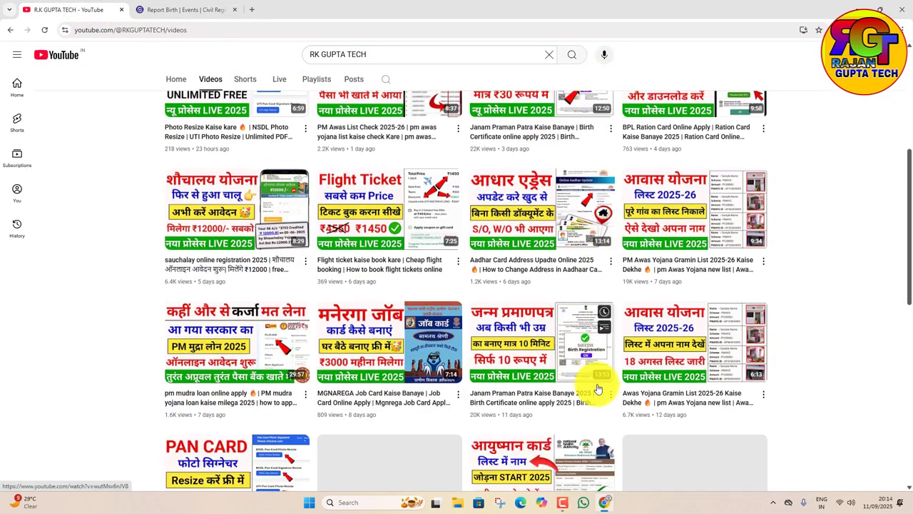
pyautogui.scroll(-4, 598, 389)
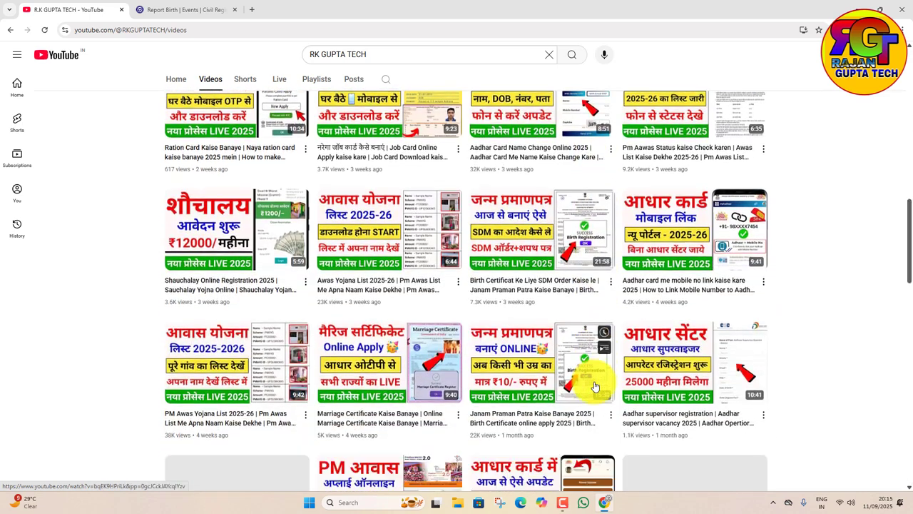
pyautogui.scroll(-2, 596, 386)
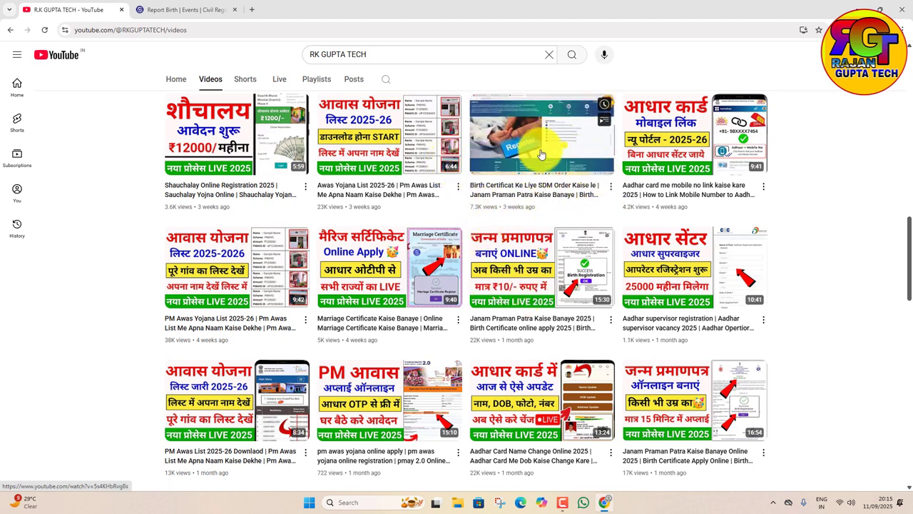
pyautogui.click(182, 10)
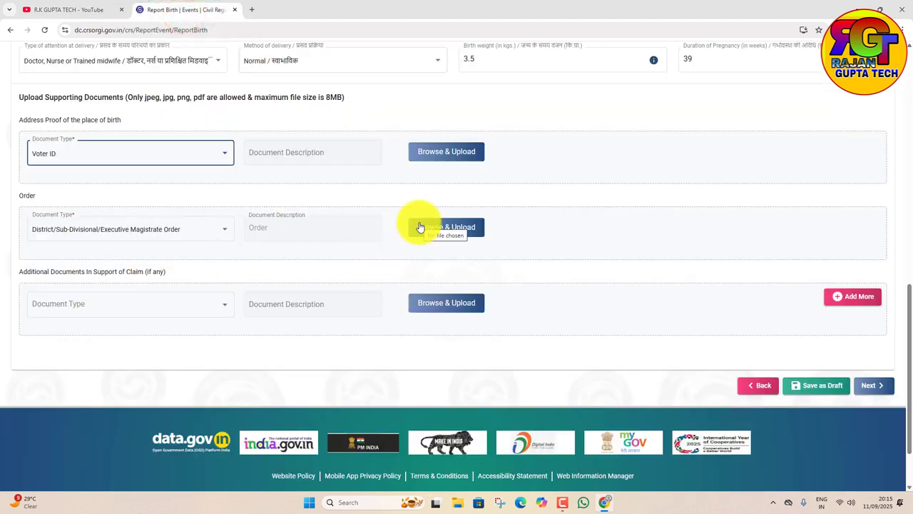
# Continue to the Legal Information Confirmation, review its details and proceed to the Statistical Information Confirmation.
pyautogui.click(879, 386)
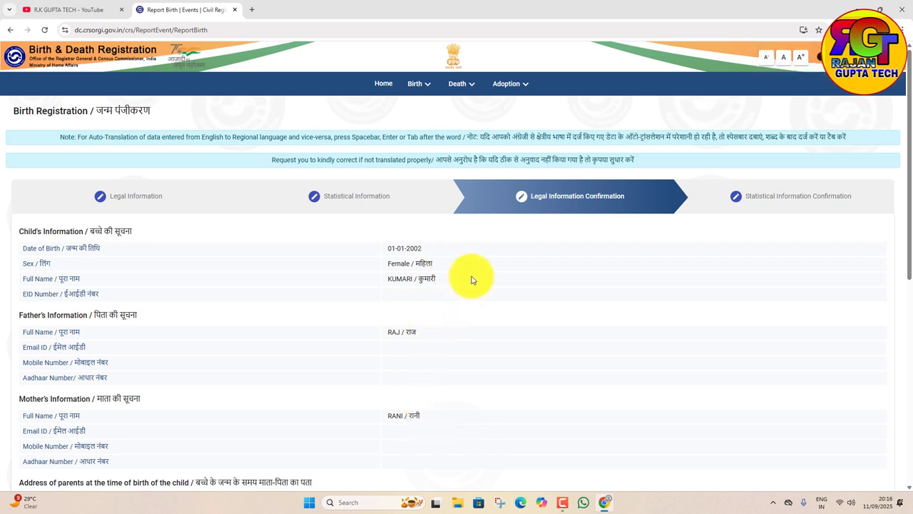
pyautogui.scroll(-5, 712, 358)
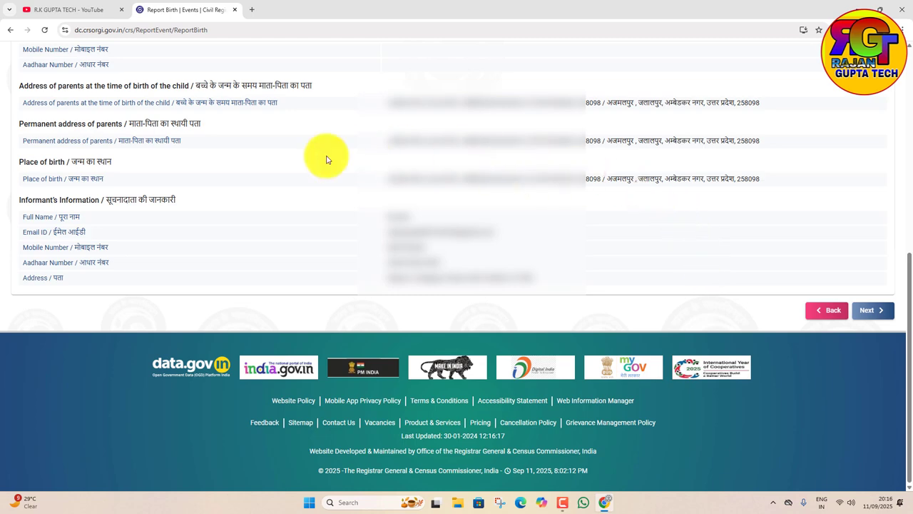
pyautogui.click(870, 312)
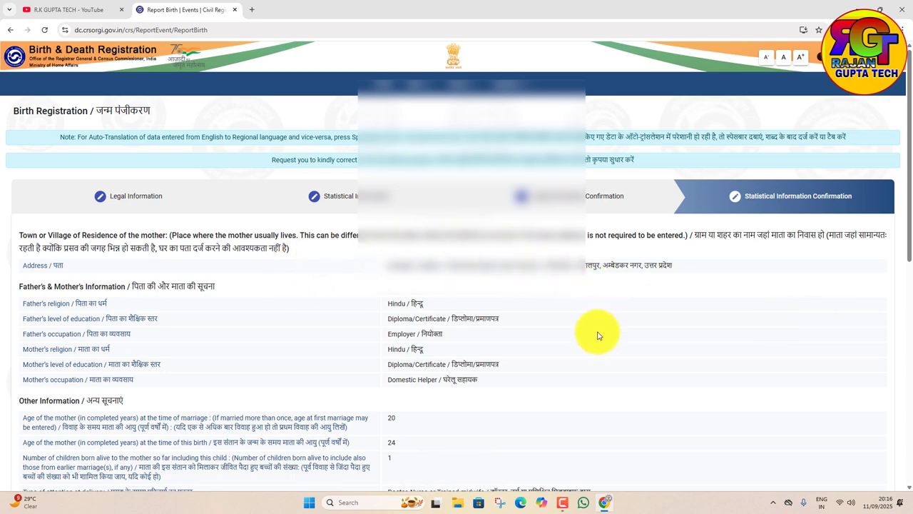
# Review the statistical information and late-fee payment details of the birth report, and accept the declaration that the submitted information is true.
pyautogui.scroll(-1, 594, 334)
pyautogui.scroll(-4, 596, 335)
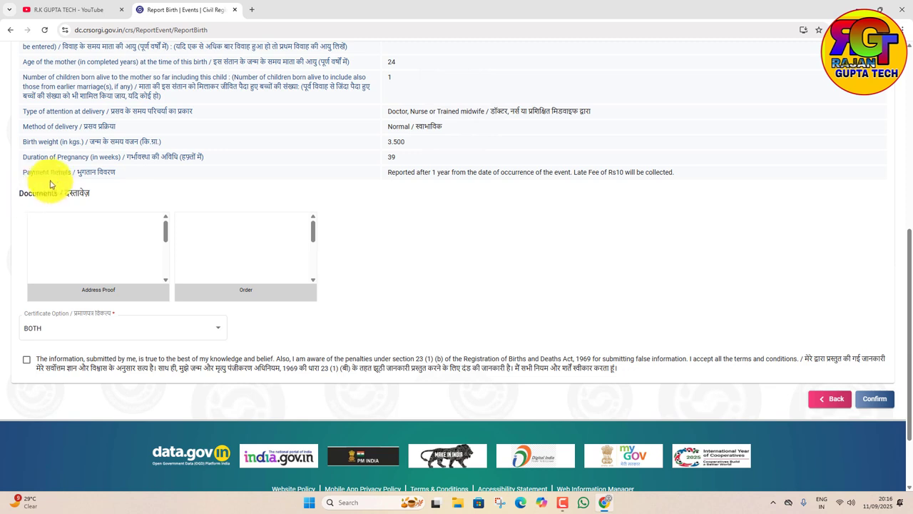
pyautogui.moveTo(126, 172); pyautogui.dragTo(20, 178)
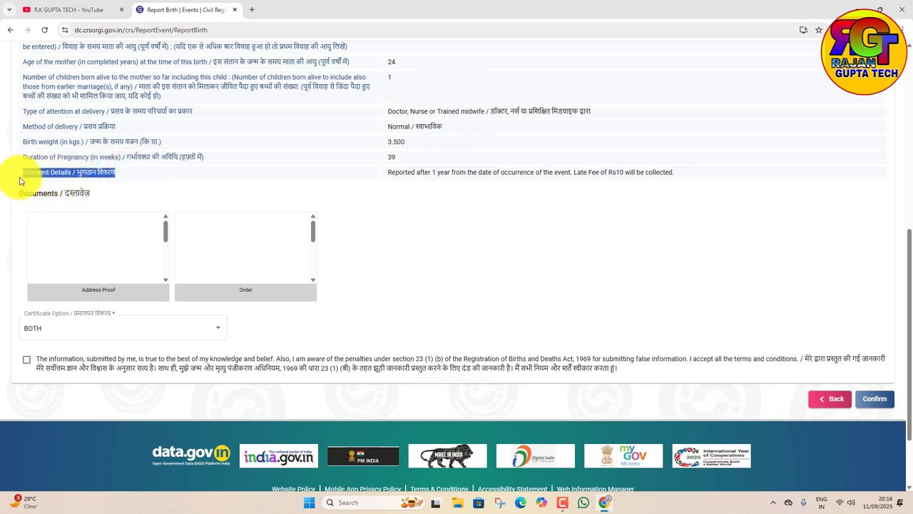
pyautogui.click(388, 172)
pyautogui.moveTo(418, 171); pyautogui.dragTo(652, 173)
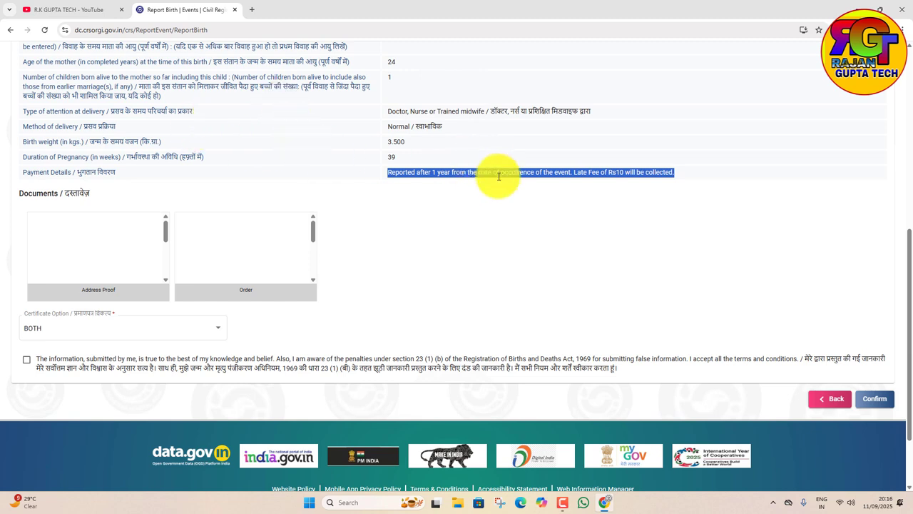
pyautogui.click(26, 359)
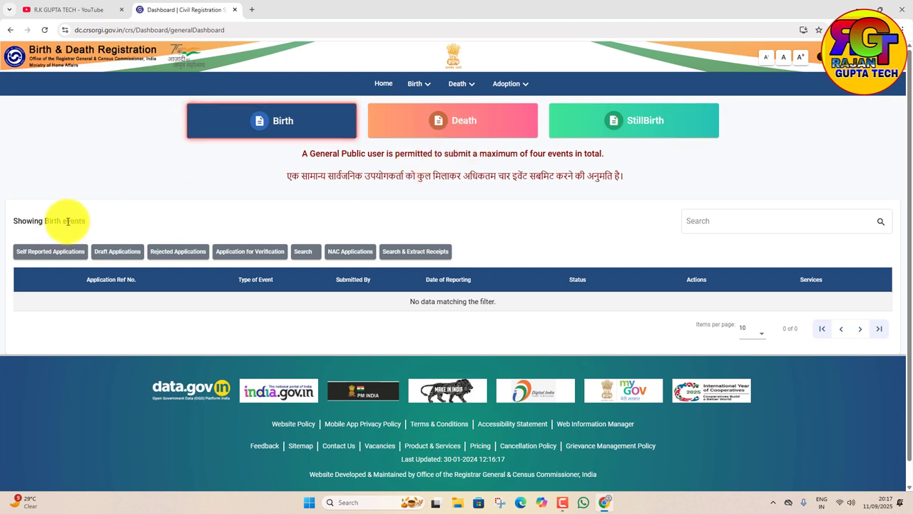
# Show the self-reported birth applications on the dashboard to check the submitted report's status.
pyautogui.click(31, 254)
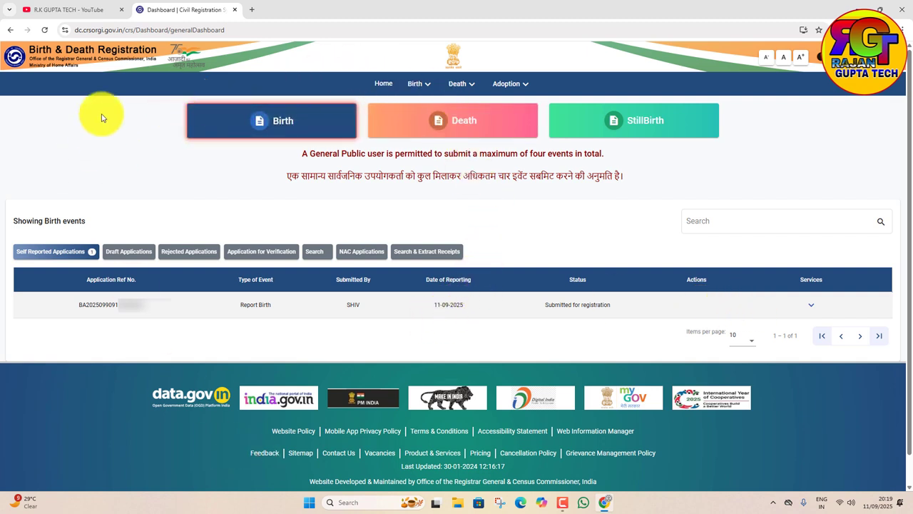
# Switch to YouTube and look through the R.K GUPTA TECH channel's videos, including the birth certificate SDM order guide, back to the latest uploads.
pyautogui.click(86, 7)
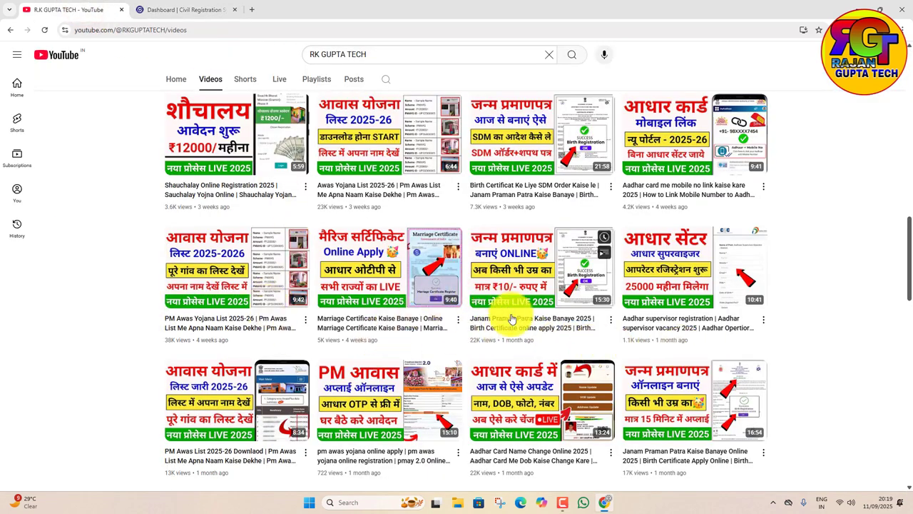
pyautogui.scroll(1, 511, 330)
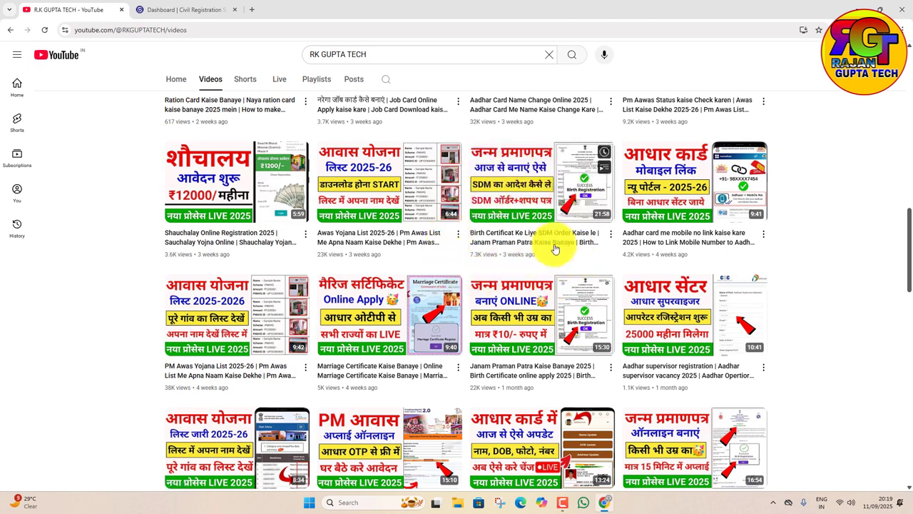
pyautogui.moveTo(517, 211)
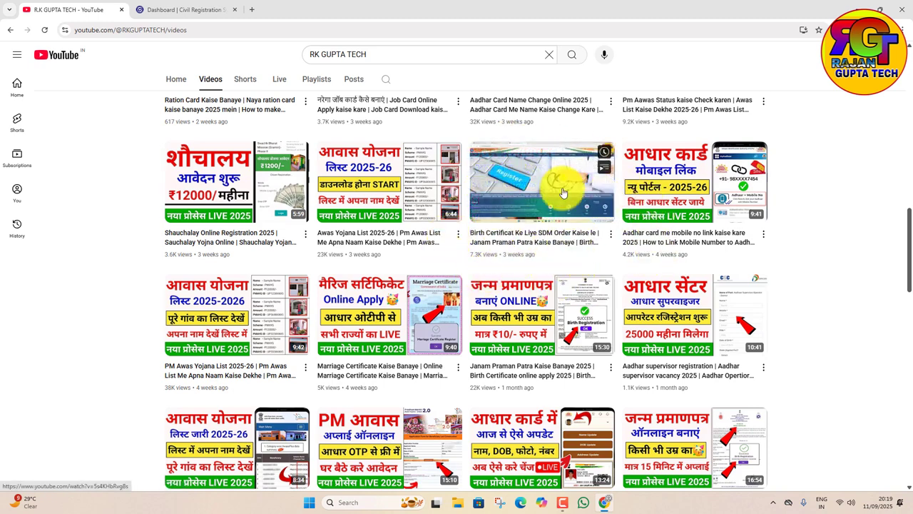
pyautogui.scroll(9, 509, 230)
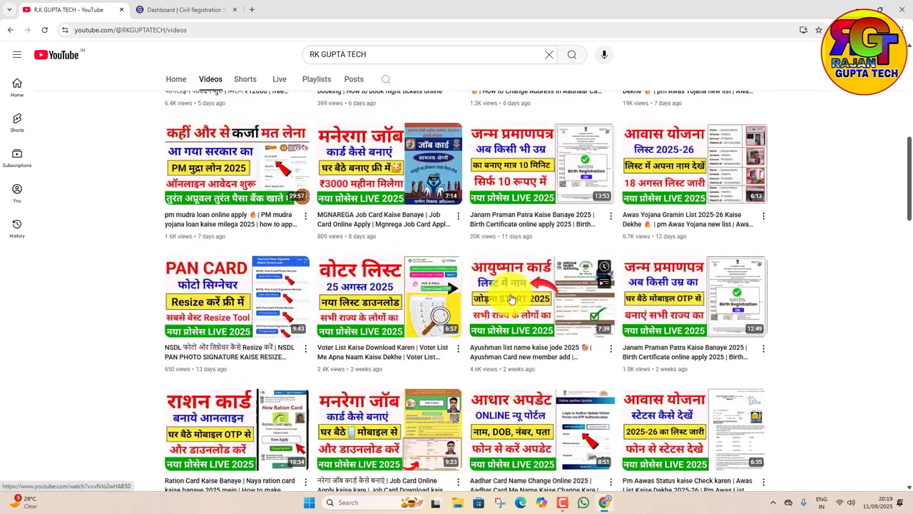
pyautogui.scroll(3, 518, 303)
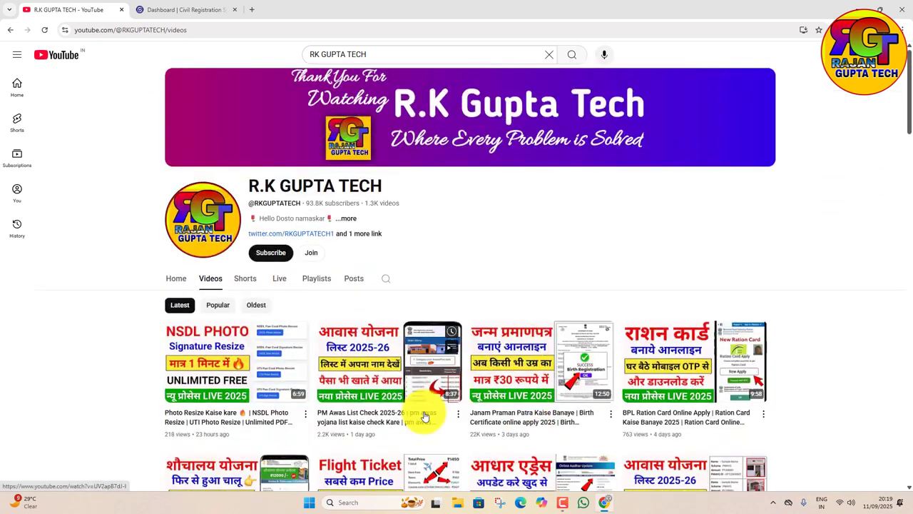